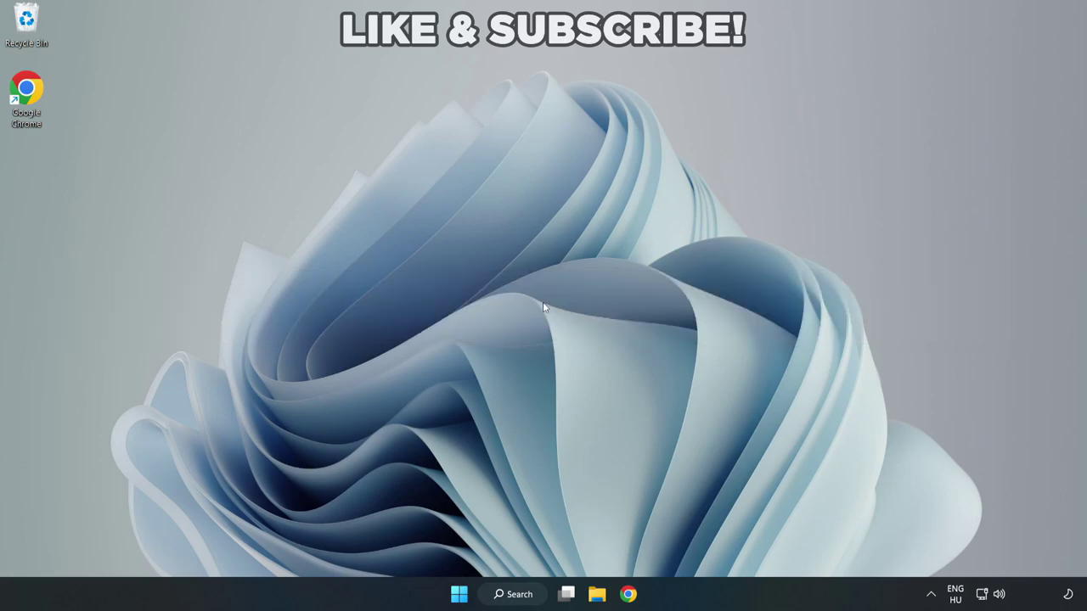
# Search Windows for 'device manager' and open Device Manager
pyautogui.click(520, 596)
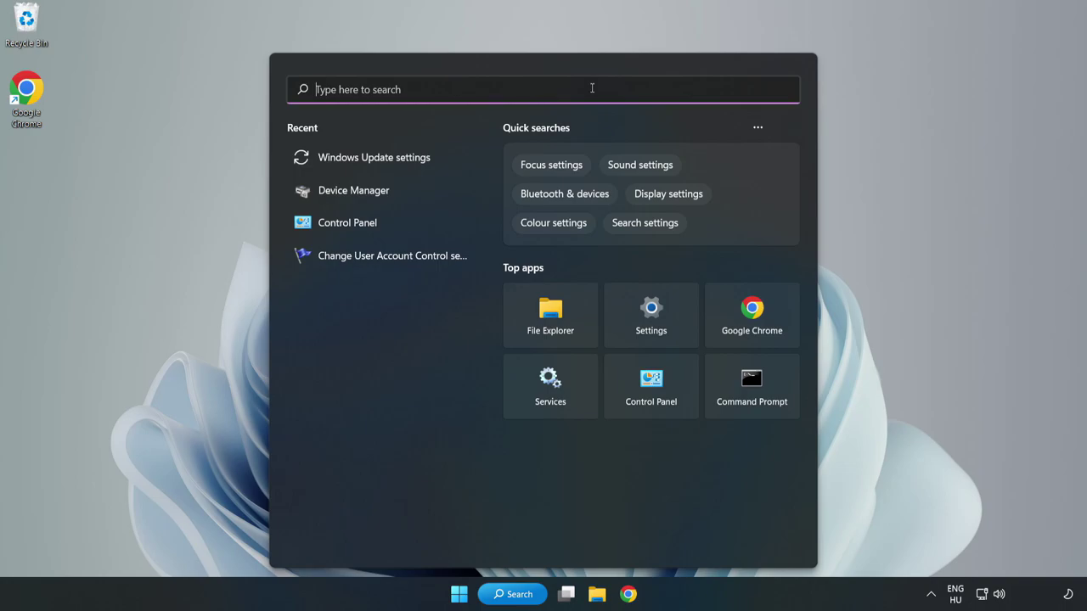
pyautogui.write('devic')
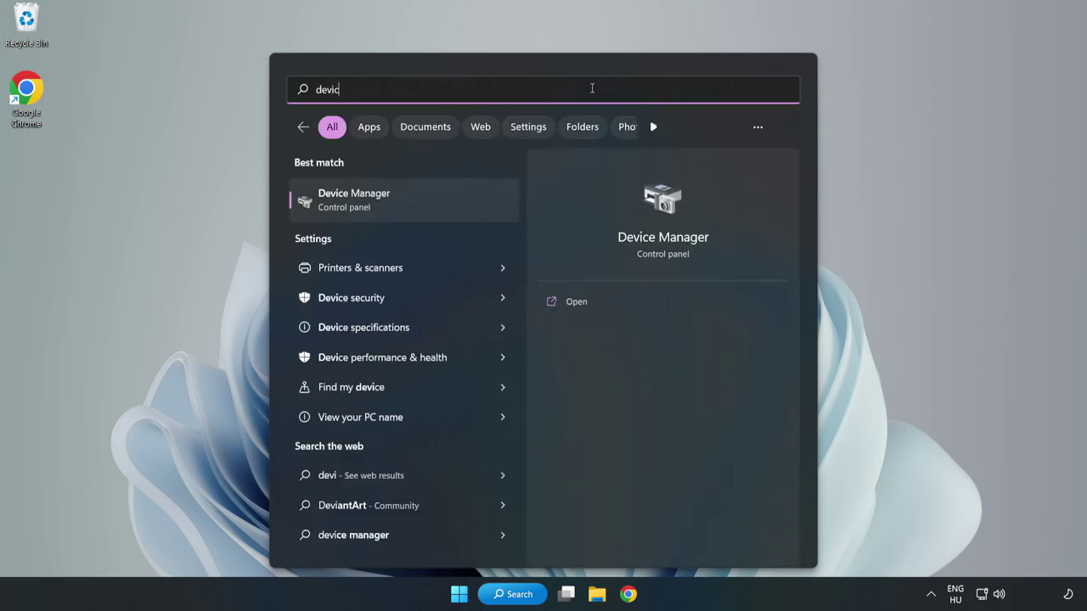
pyautogui.write('e manager')
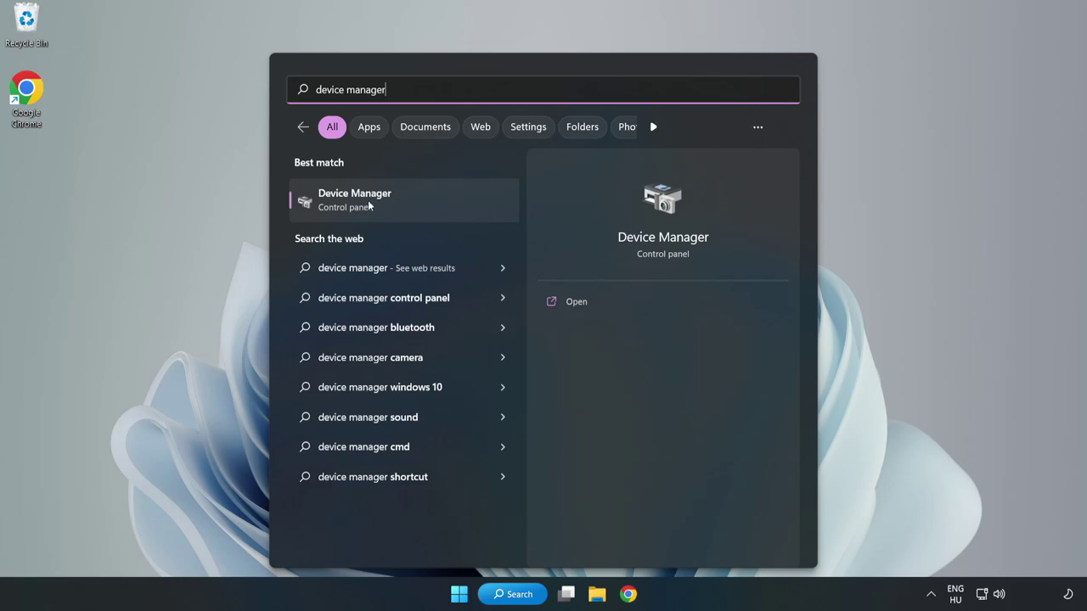
pyautogui.click(403, 207)
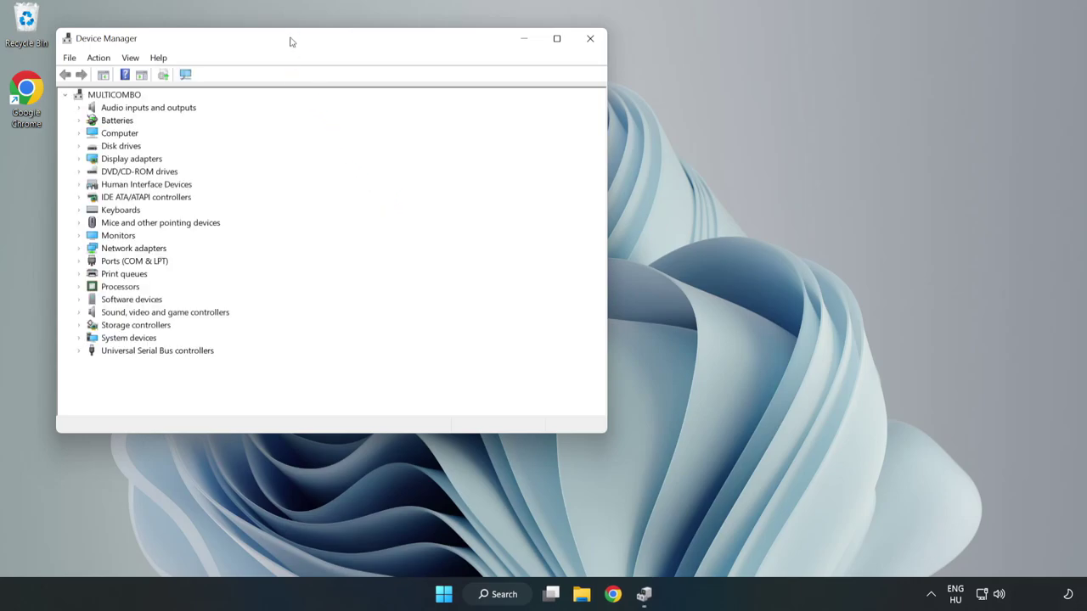
# Auto-search a driver update for the VMware SVGA 3D adapter, then close Device Manager
pyautogui.moveTo(289, 37); pyautogui.dragTo(484, 98)
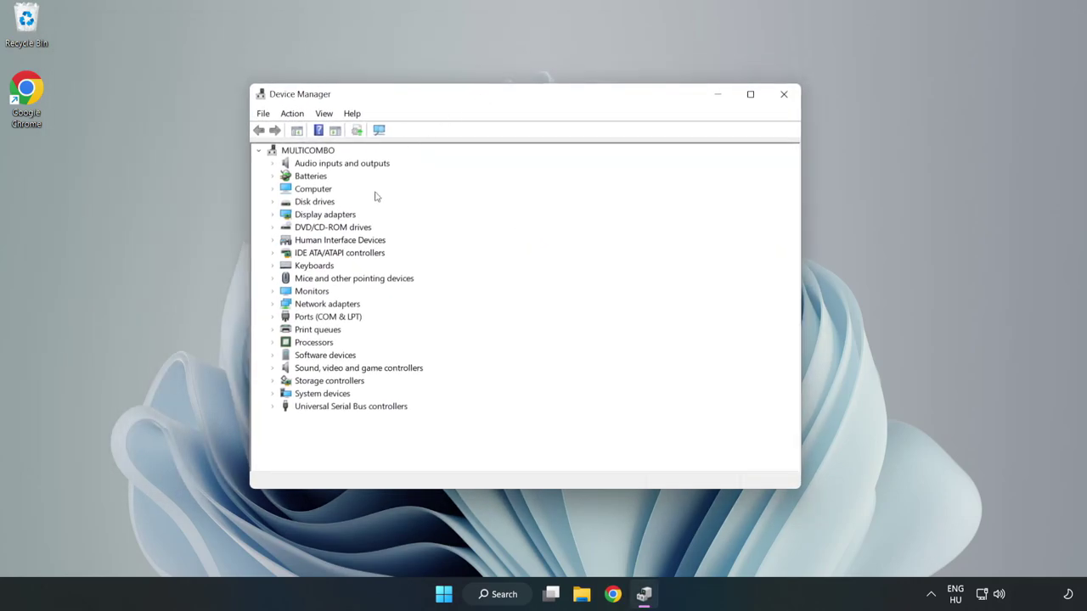
pyautogui.click(290, 216)
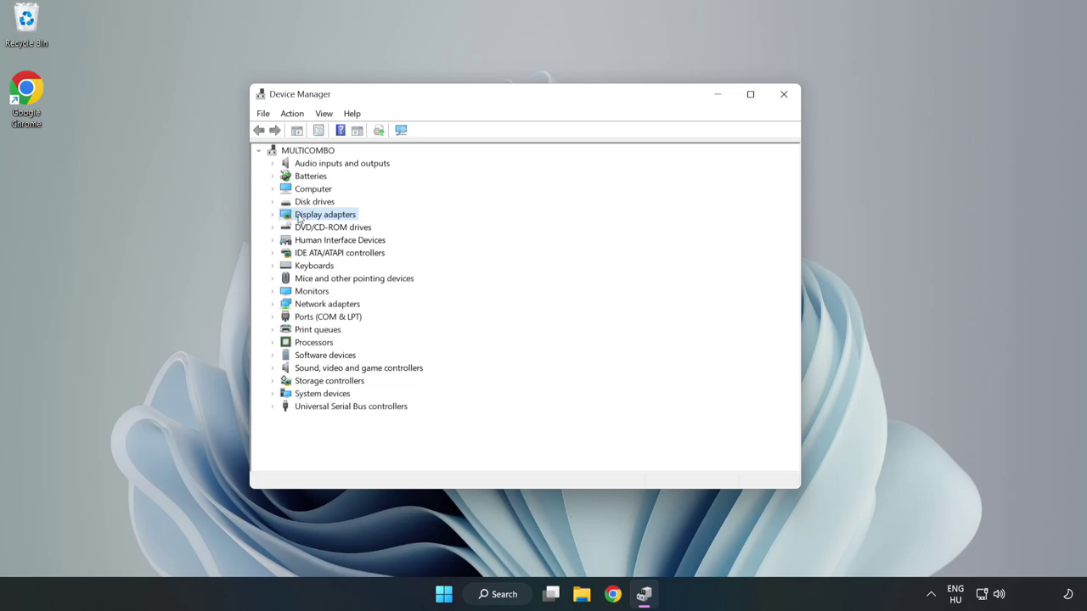
pyautogui.click(272, 215)
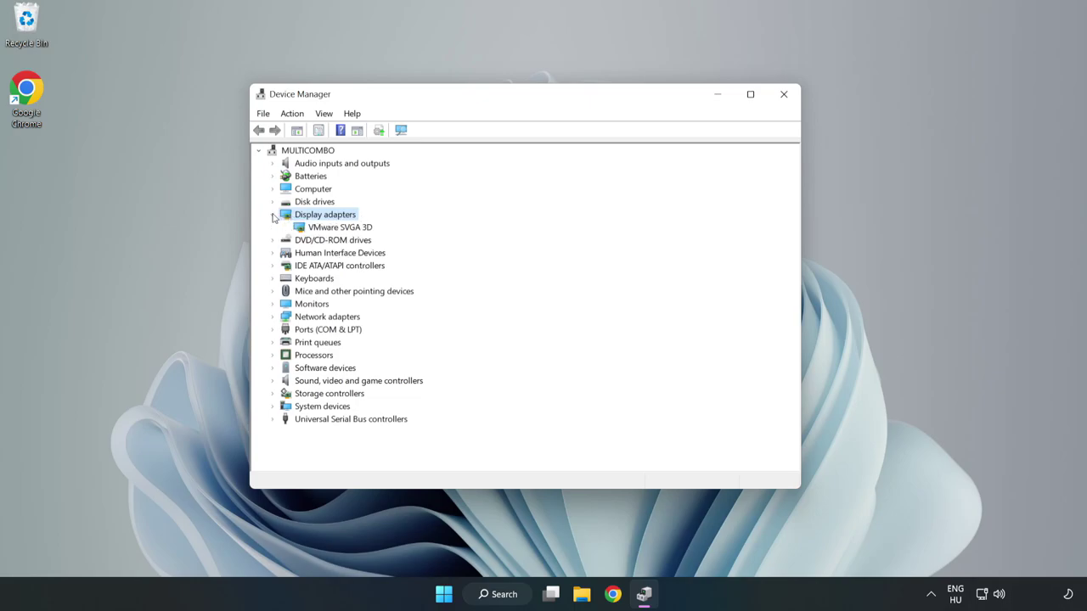
pyautogui.click(305, 230)
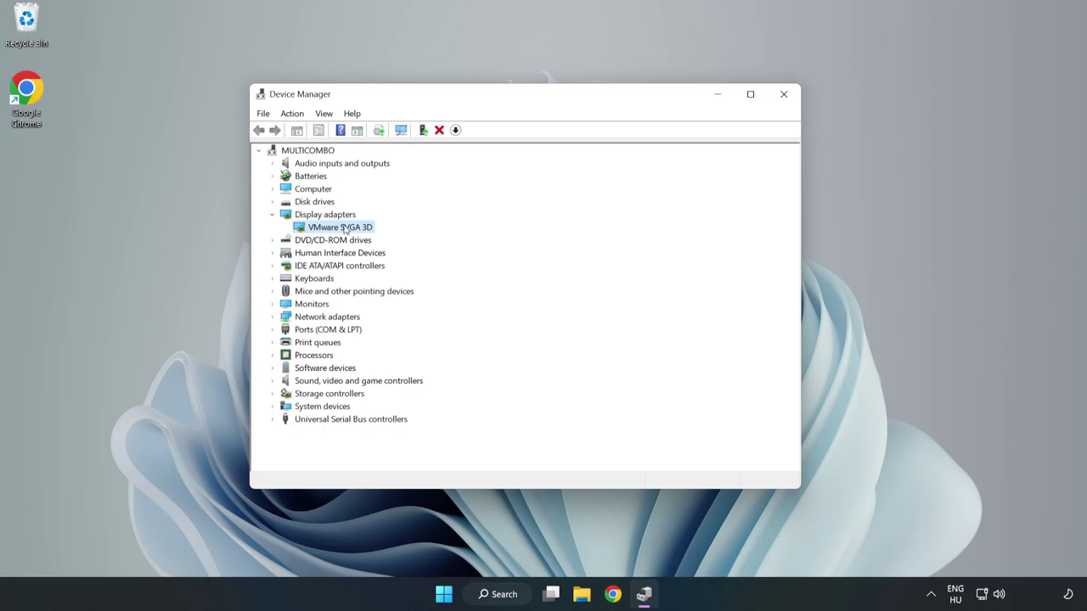
pyautogui.rightClick(338, 229)
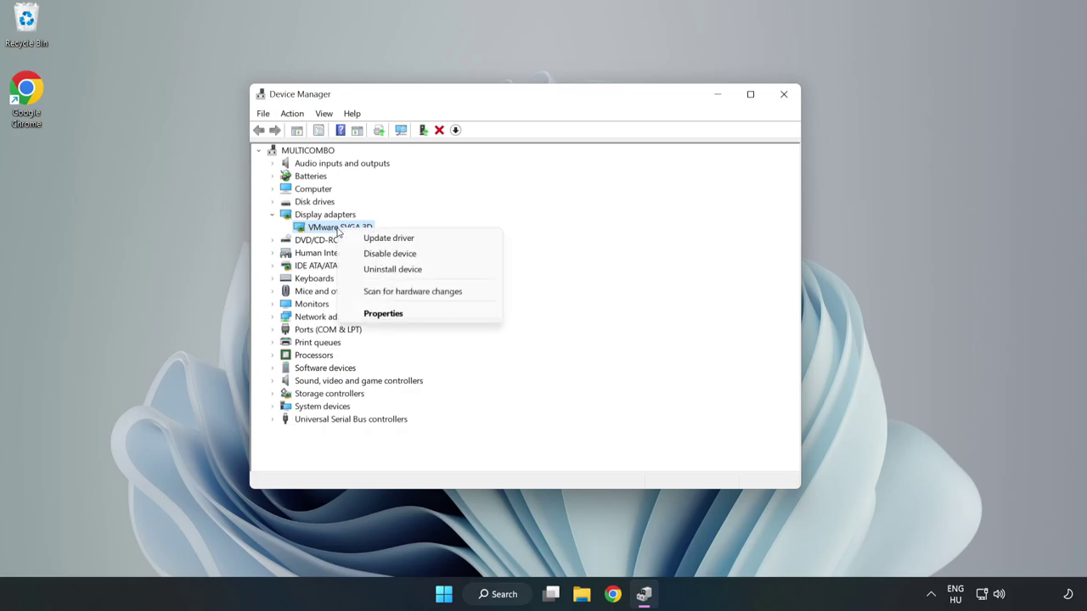
pyautogui.click(422, 238)
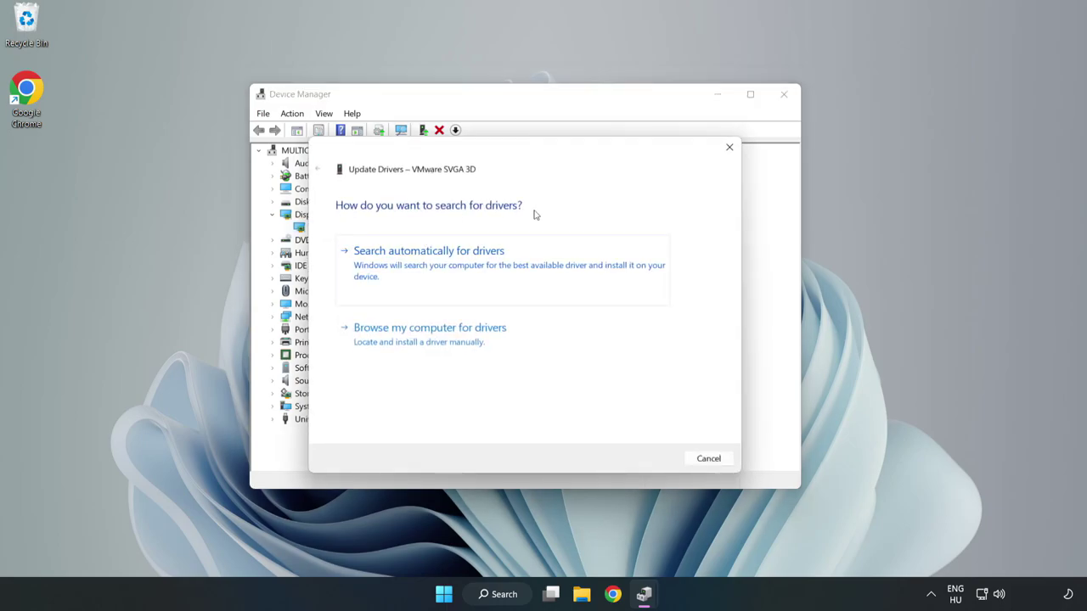
pyautogui.click(432, 266)
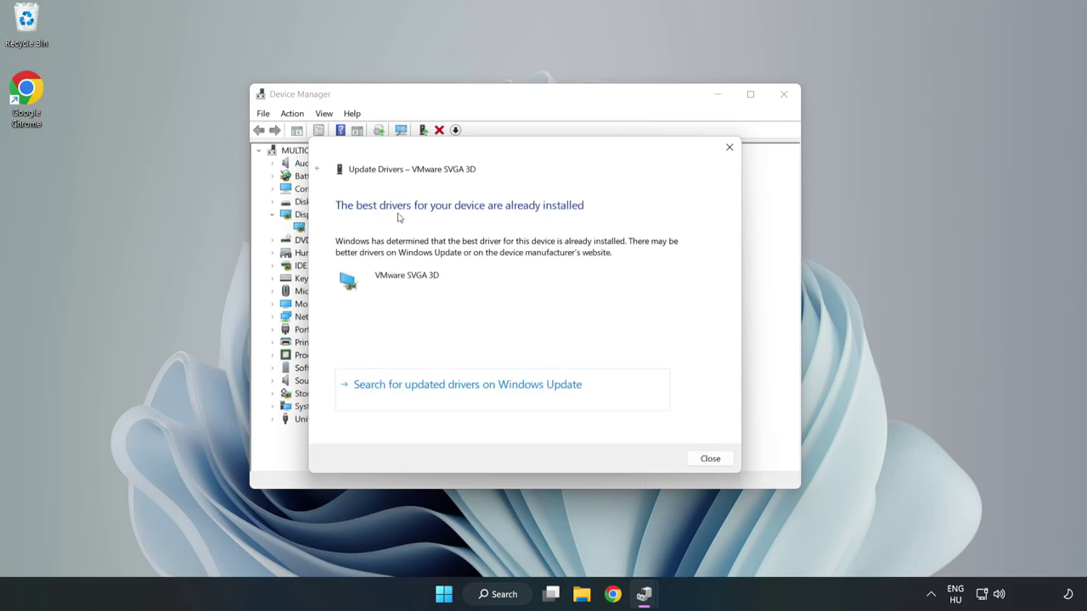
pyautogui.click(710, 459)
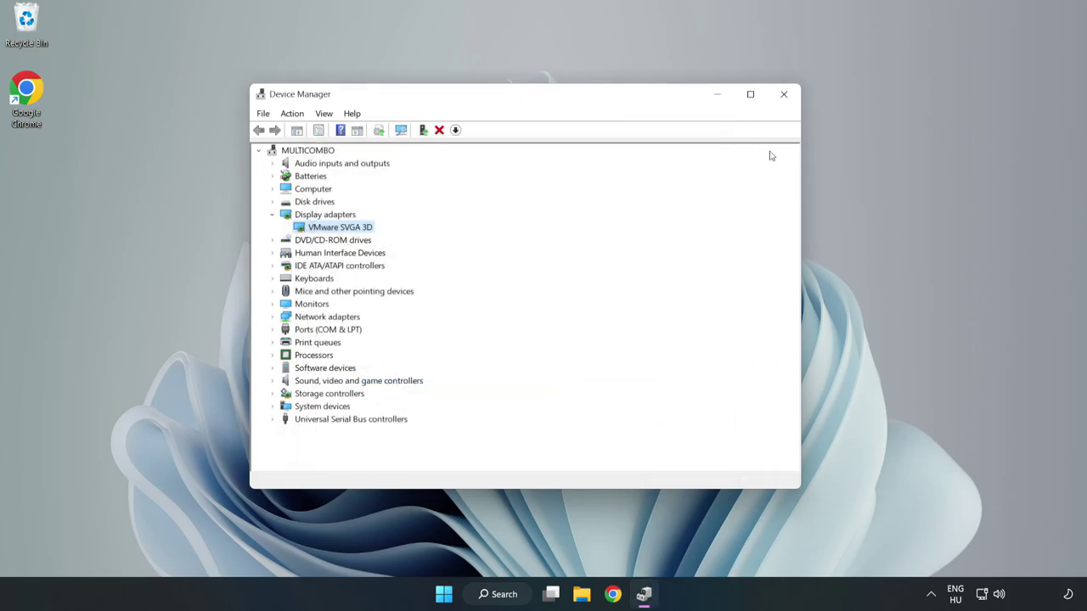
pyautogui.click(784, 98)
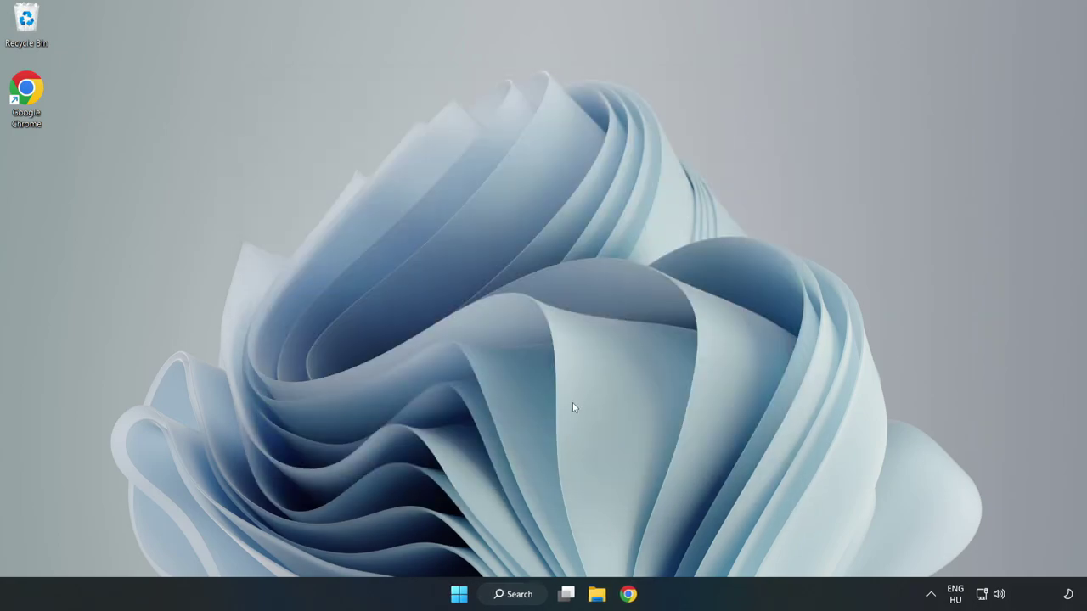
# Search Windows for 'updates' and open the Windows Update settings page
pyautogui.click(519, 595)
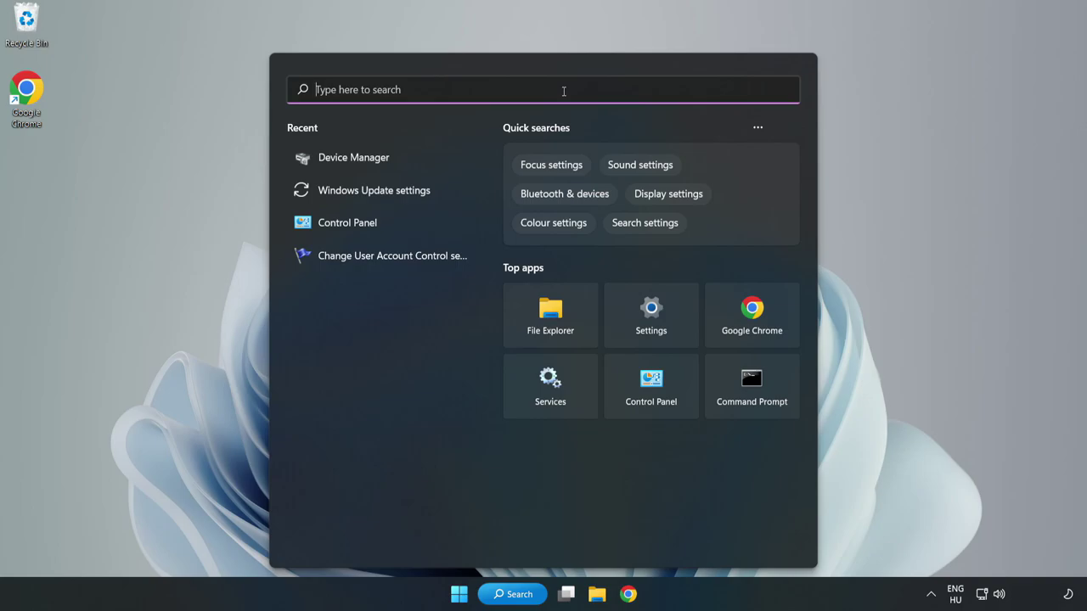
pyautogui.write('updates')
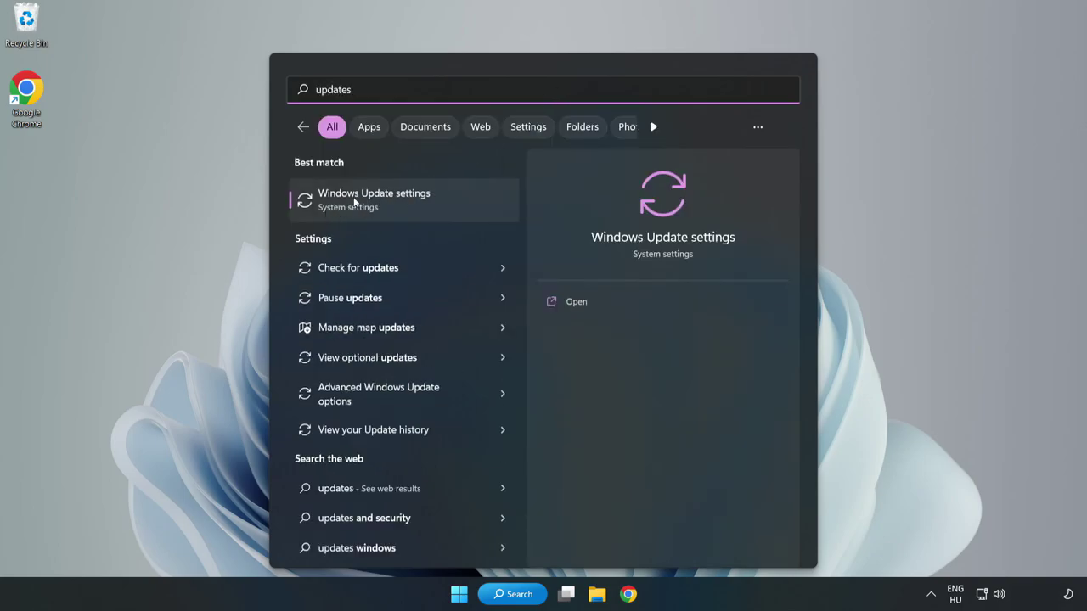
pyautogui.click(386, 207)
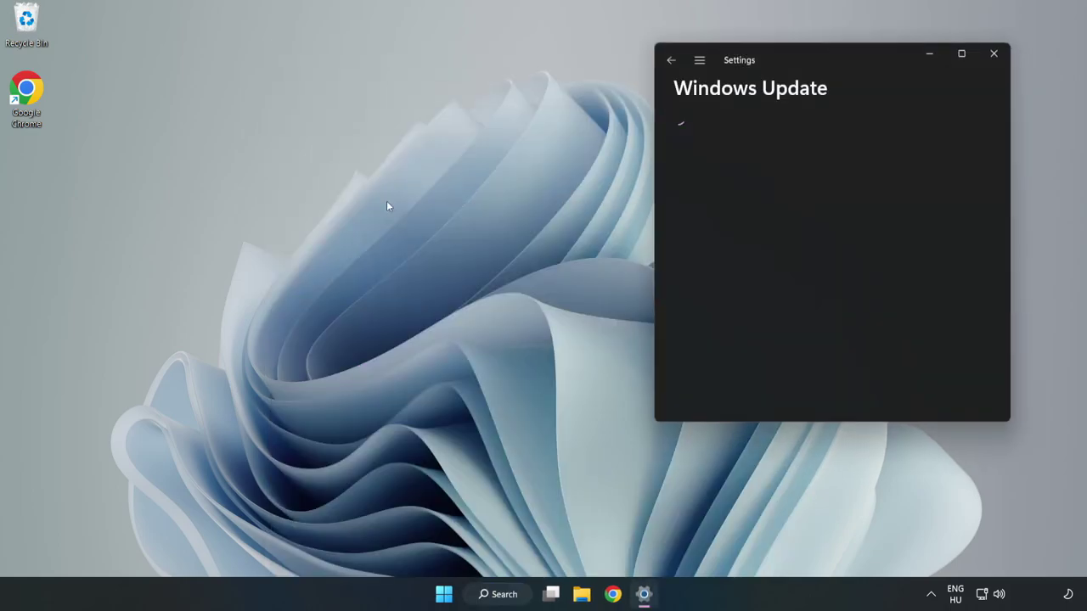
# Maximize Settings and check for Windows updates until it reports up to date
pyautogui.click(961, 54)
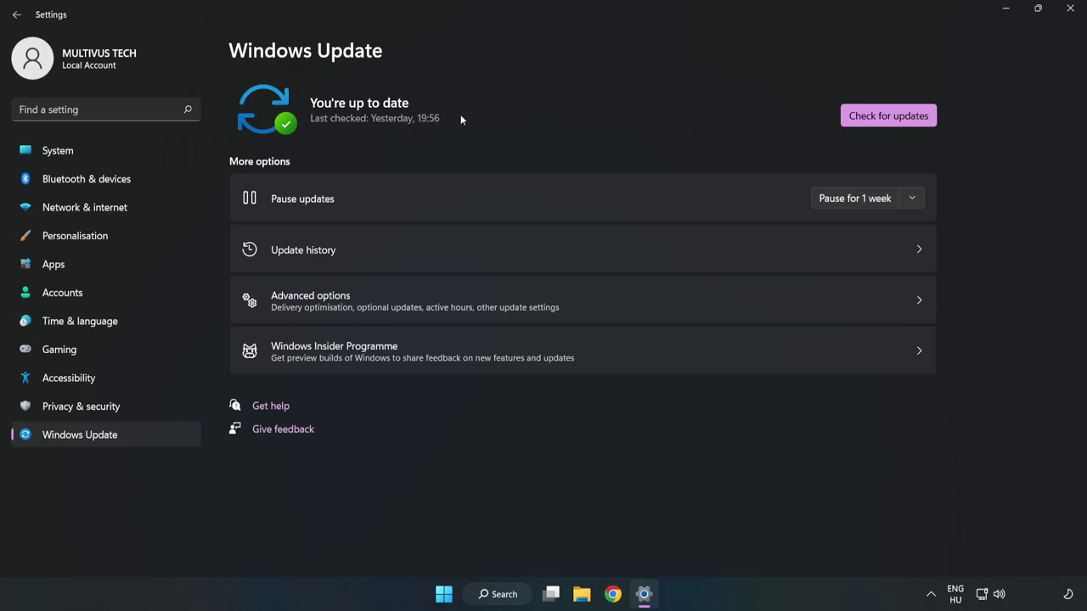
pyautogui.click(887, 116)
# Close Settings and open YOUR NOT WORKING GAME's Properties from Steam's Library home
pyautogui.click(1071, 15)
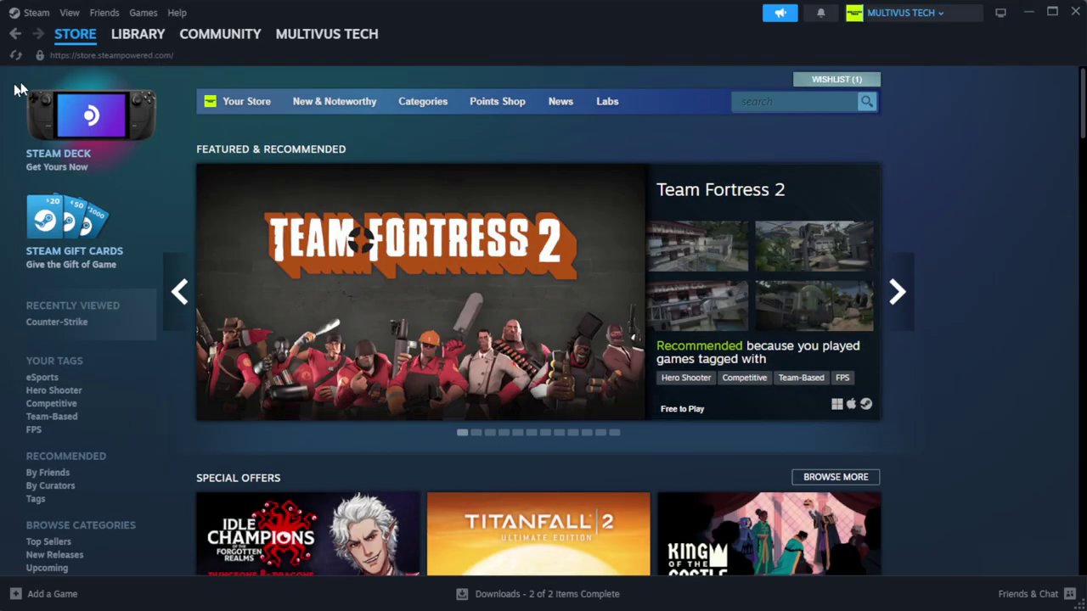
pyautogui.moveTo(158, 41)
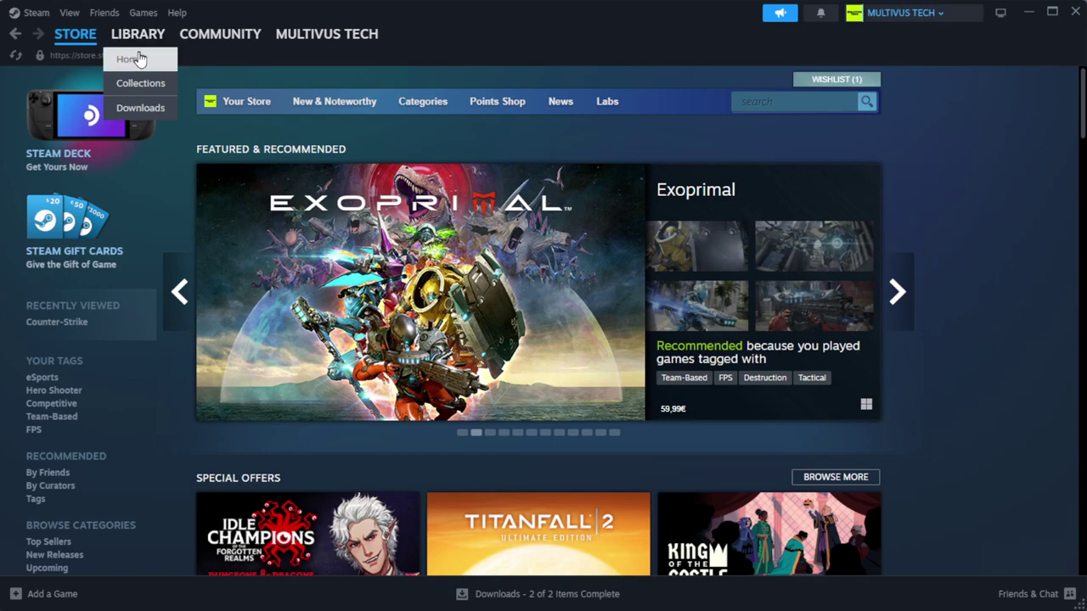
pyautogui.click(157, 59)
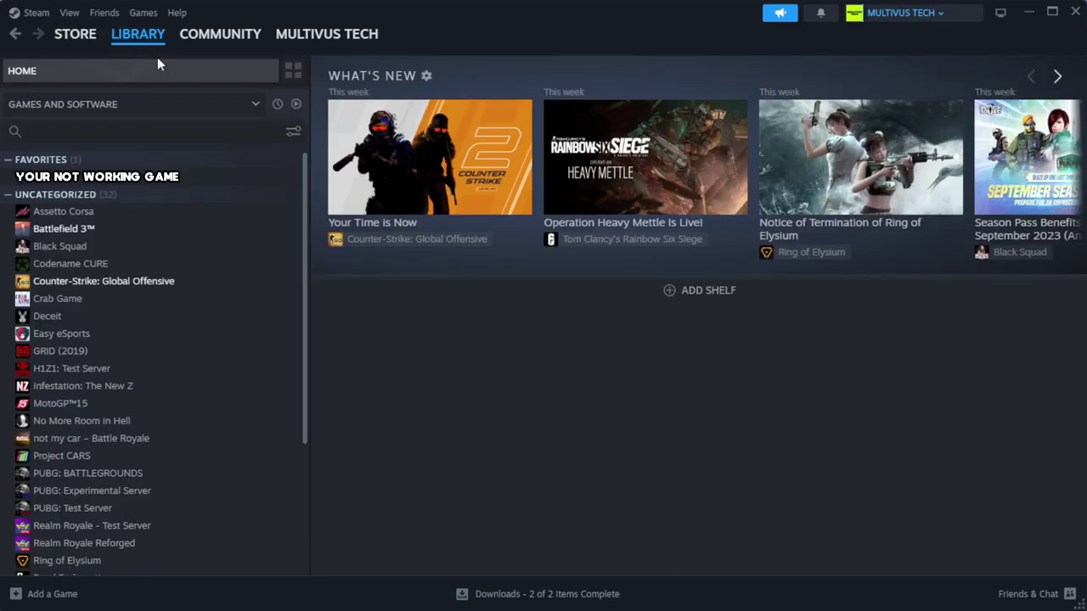
pyautogui.rightClick(267, 181)
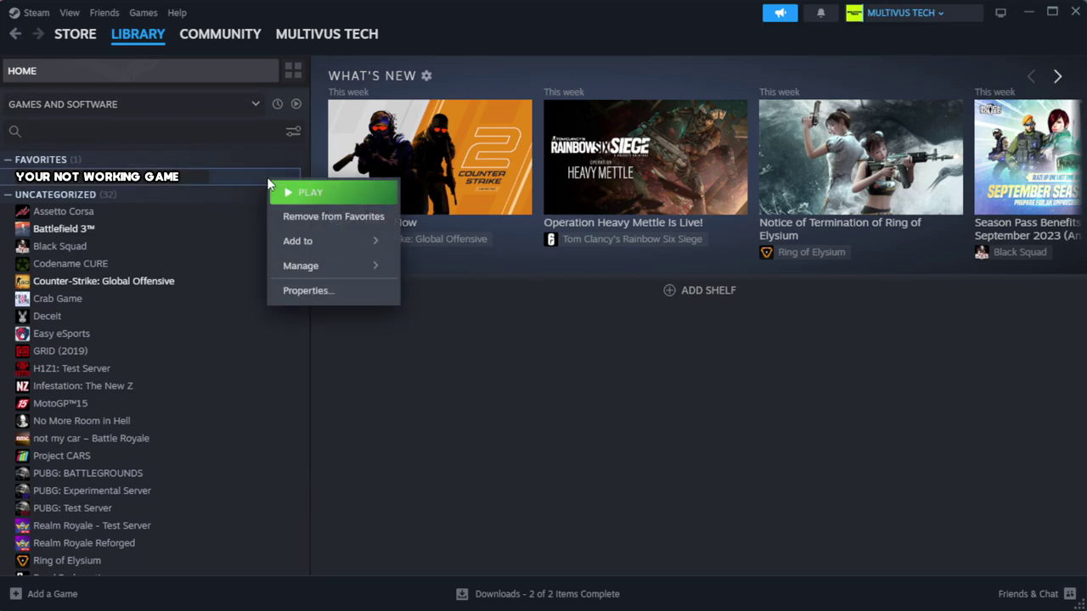
pyautogui.click(338, 299)
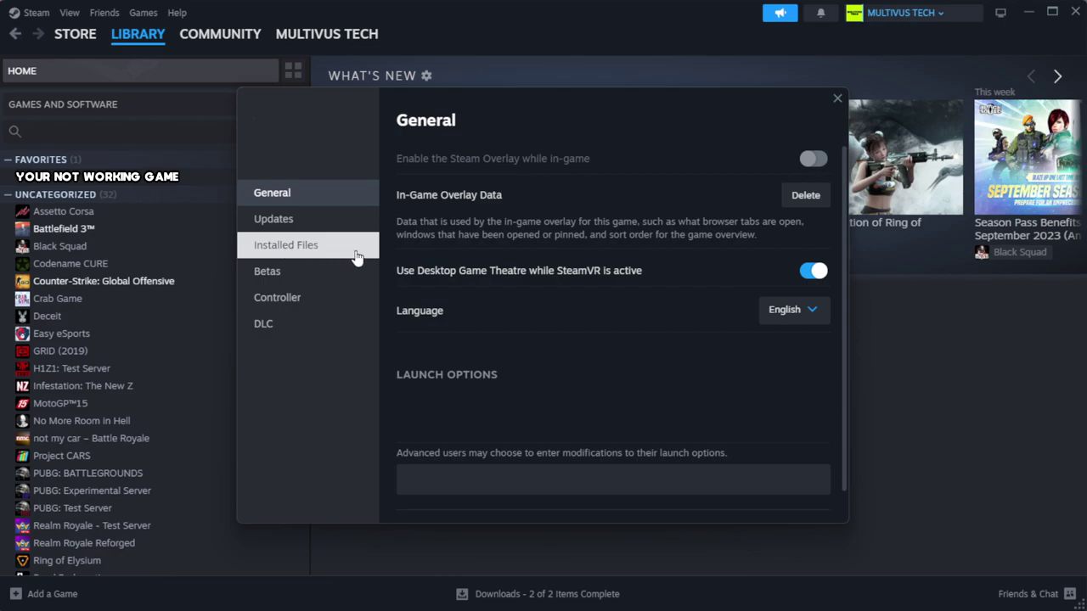
# Verify the game's file integrity under Installed Files, validating all 1039 files
pyautogui.click(357, 257)
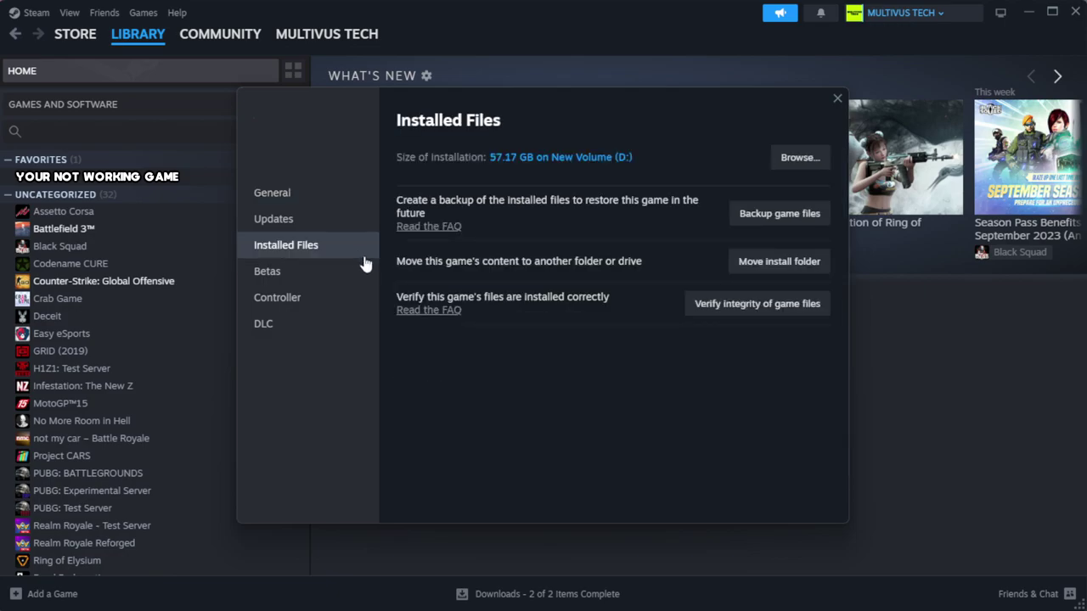
pyautogui.click(763, 312)
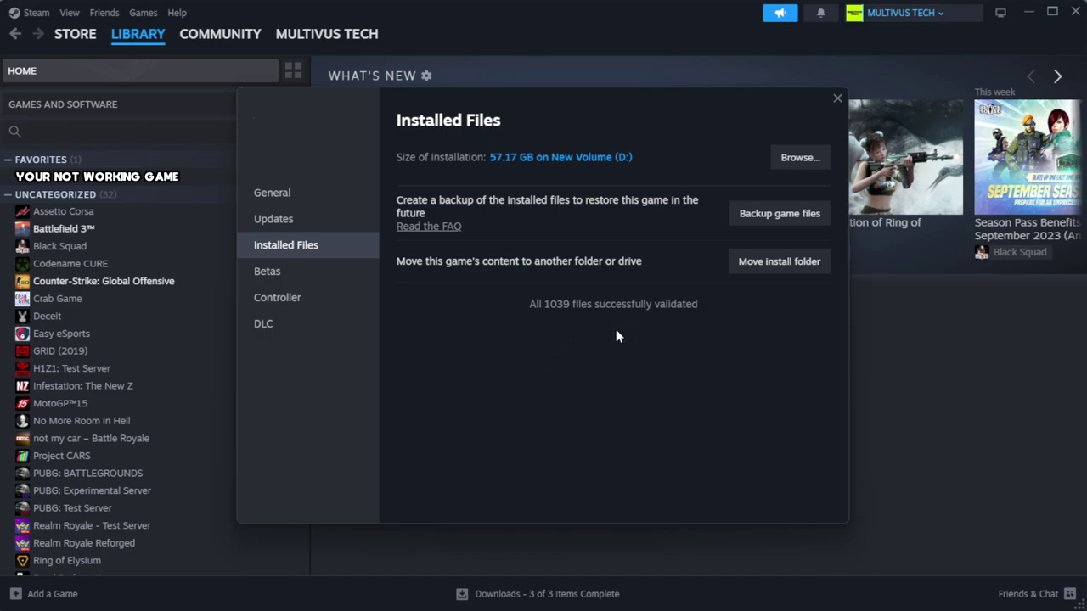
# Browse to the game's install folder and open the YOUR NOT WORKING GAME shortcut's properties
pyautogui.click(797, 166)
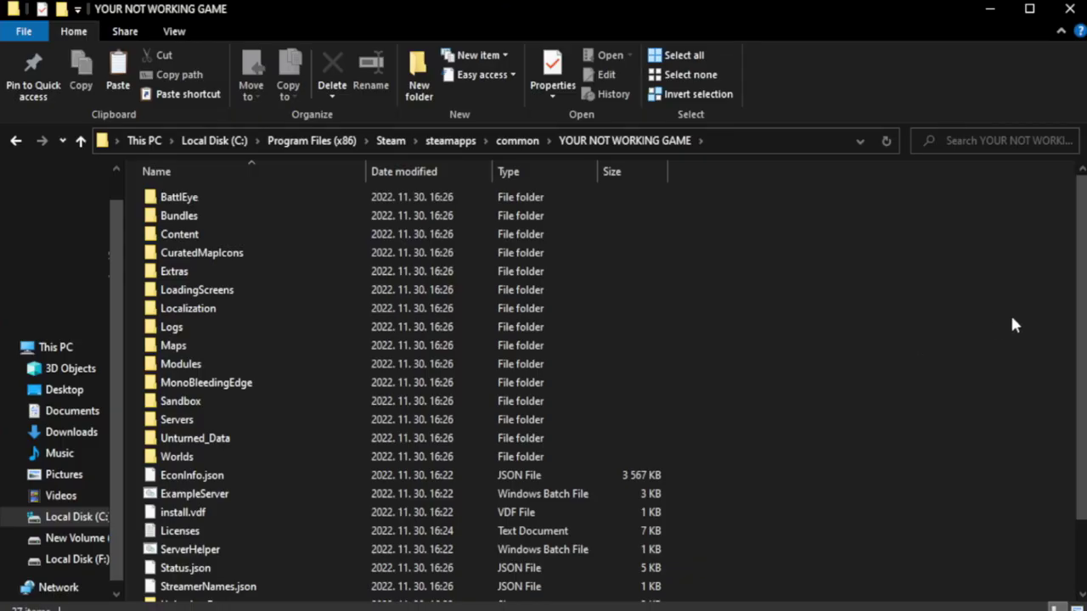
pyautogui.moveTo(1083, 348); pyautogui.dragTo(1085, 405)
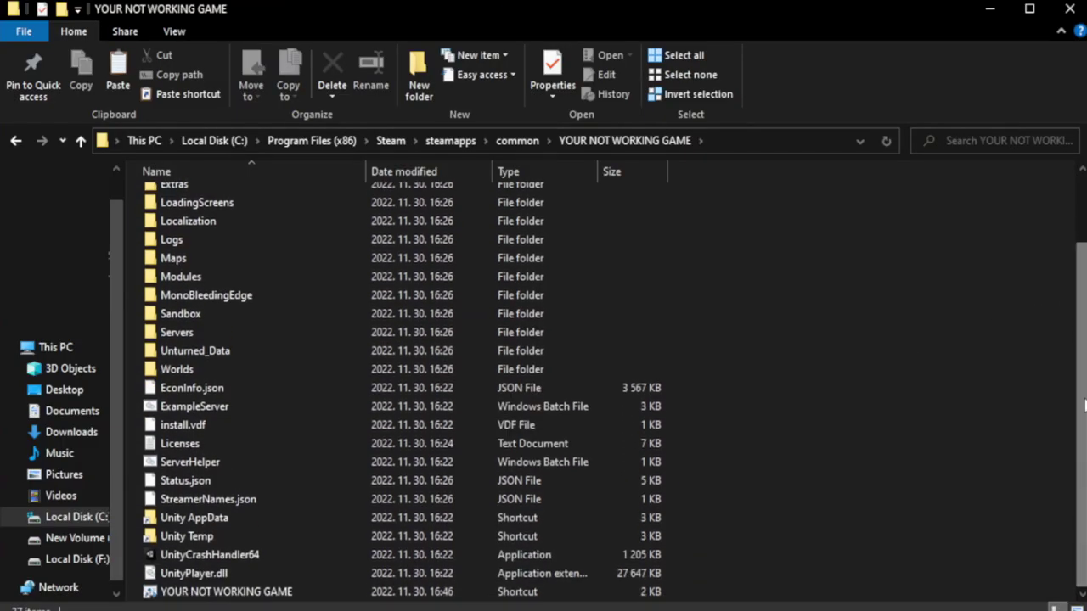
pyautogui.click(373, 594)
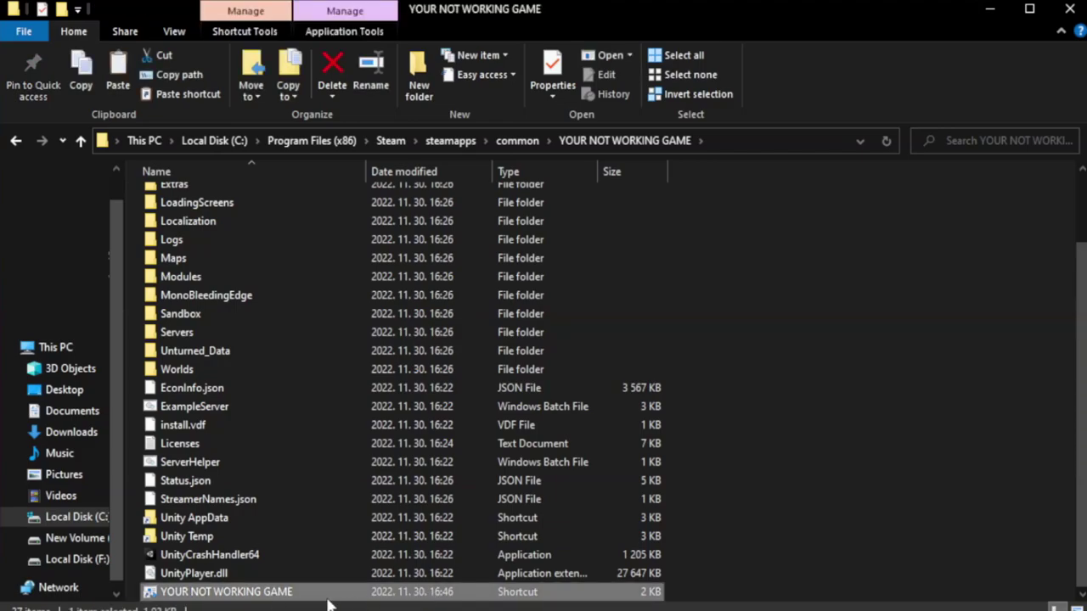
pyautogui.rightClick(363, 595)
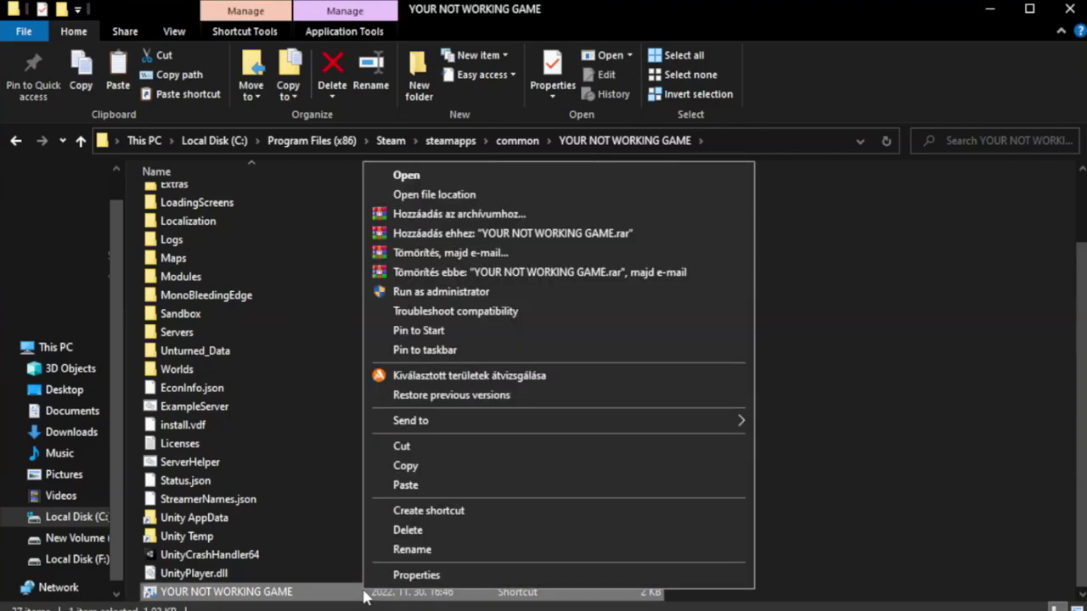
pyautogui.click(555, 574)
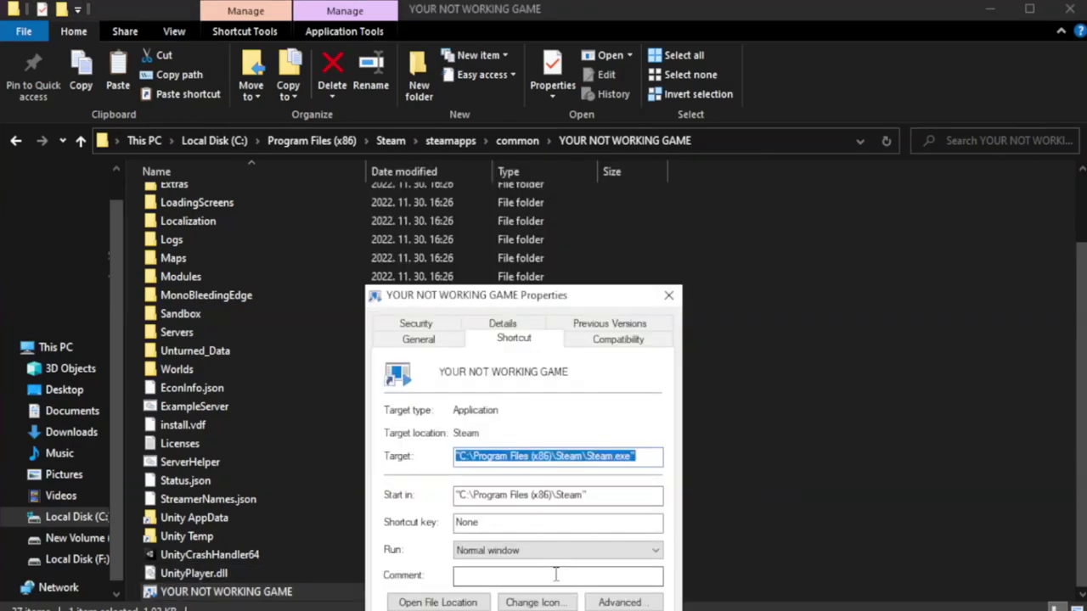
pyautogui.moveTo(547, 301); pyautogui.dragTo(546, 112)
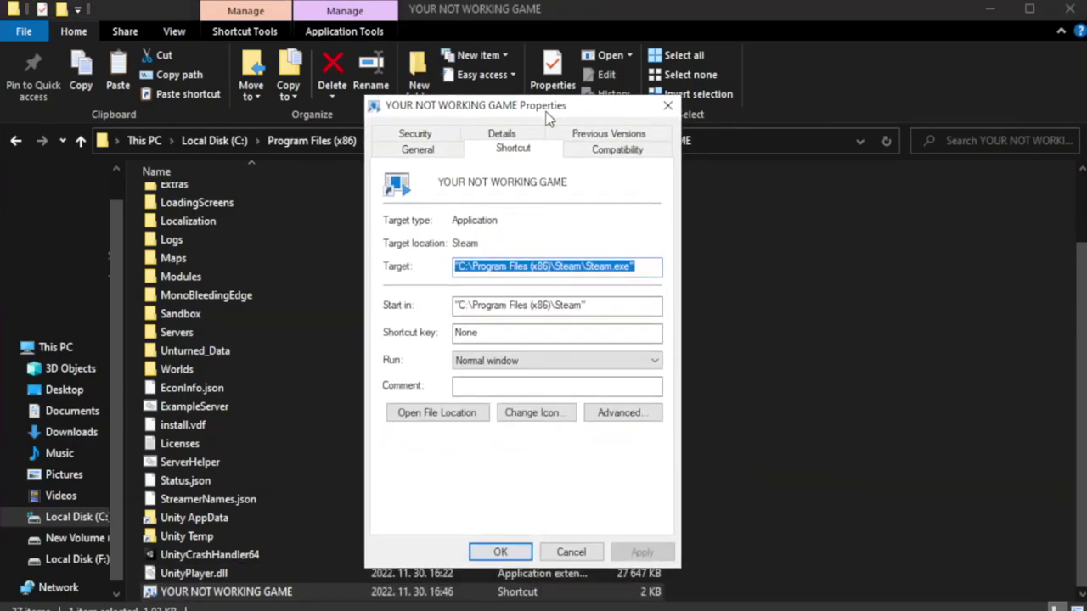
# Set the shortcut to Windows 8 compatibility mode, fullscreen optimizations disabled, and apply
pyautogui.click(612, 158)
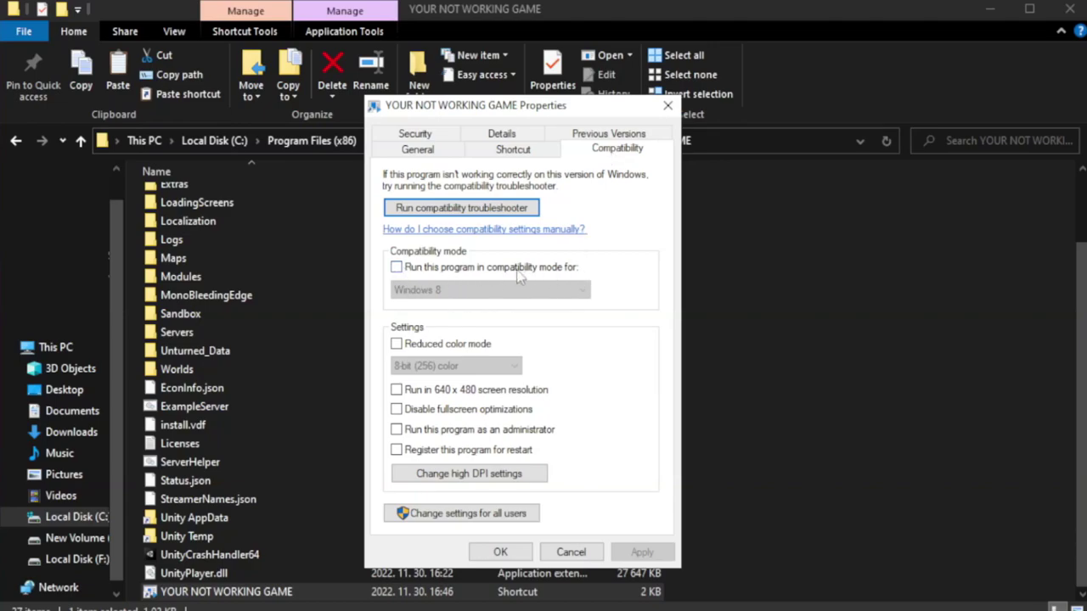
pyautogui.click(431, 270)
pyautogui.click(491, 294)
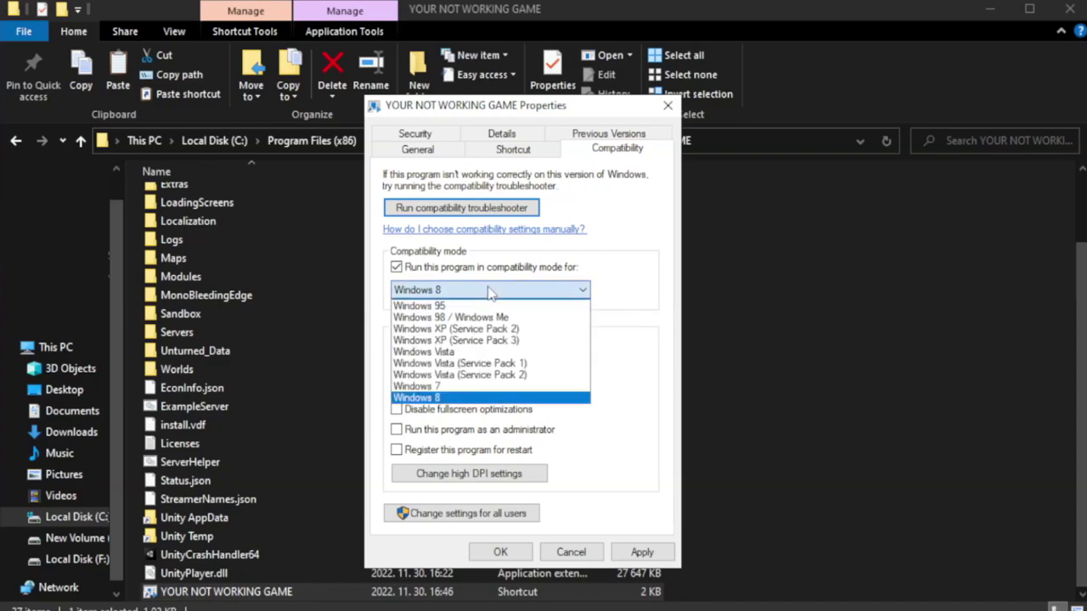
pyautogui.click(459, 398)
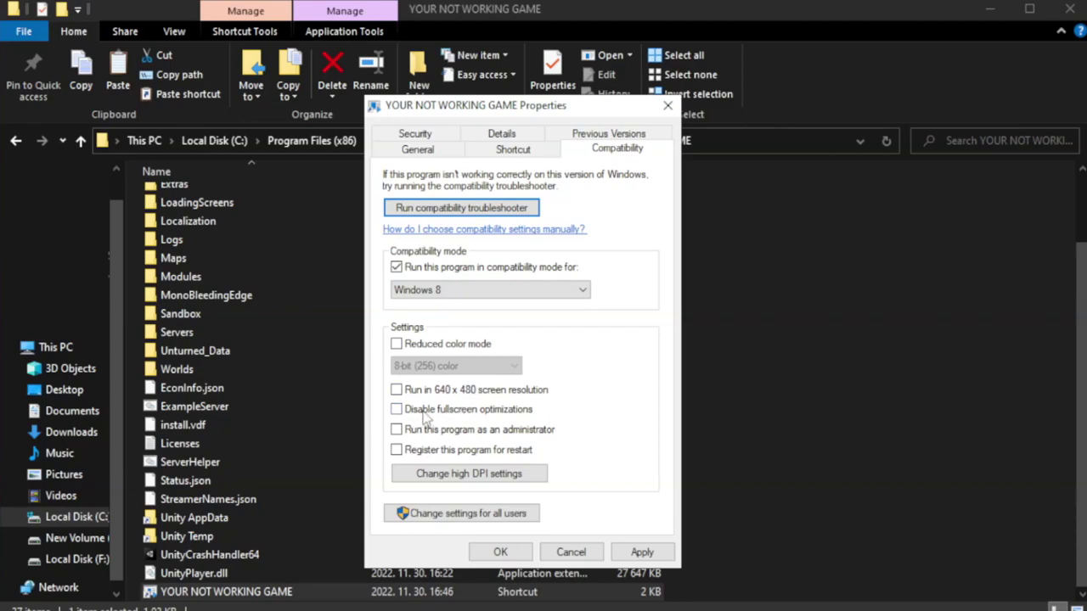
pyautogui.click(426, 414)
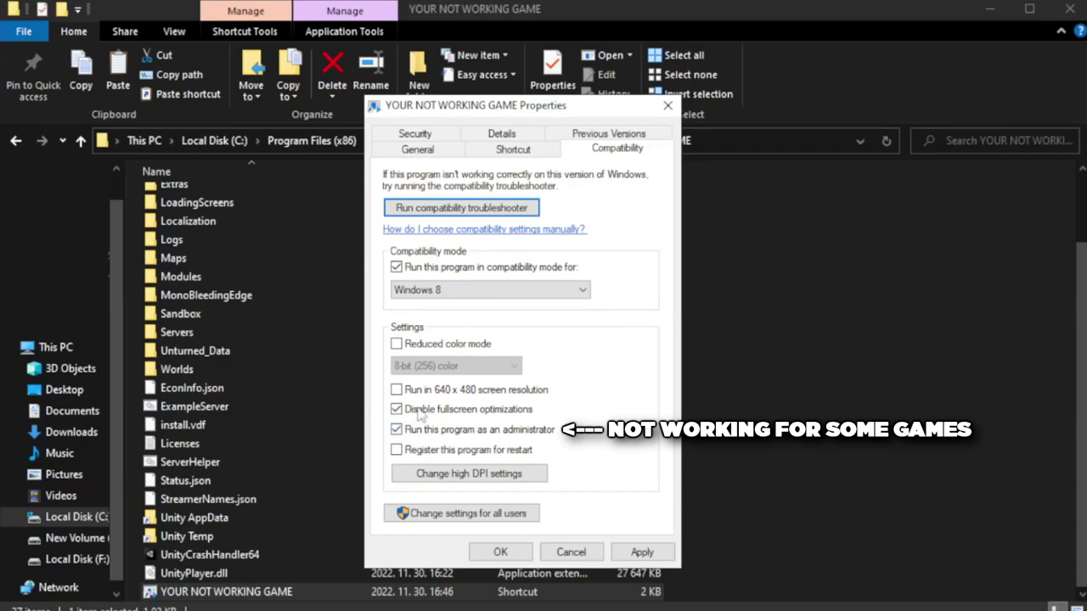
pyautogui.click(639, 558)
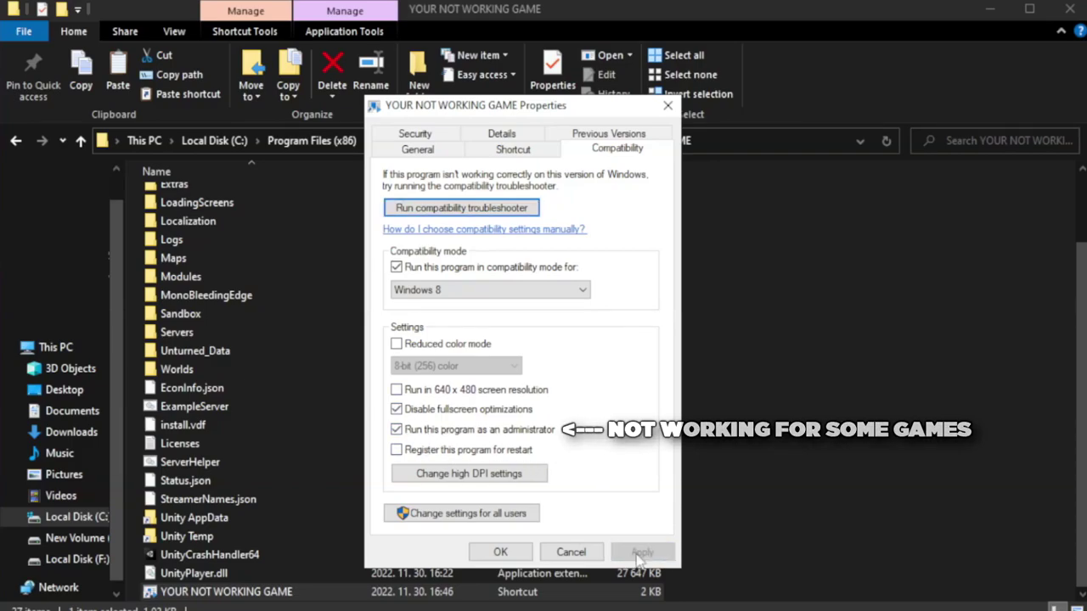
pyautogui.click(500, 553)
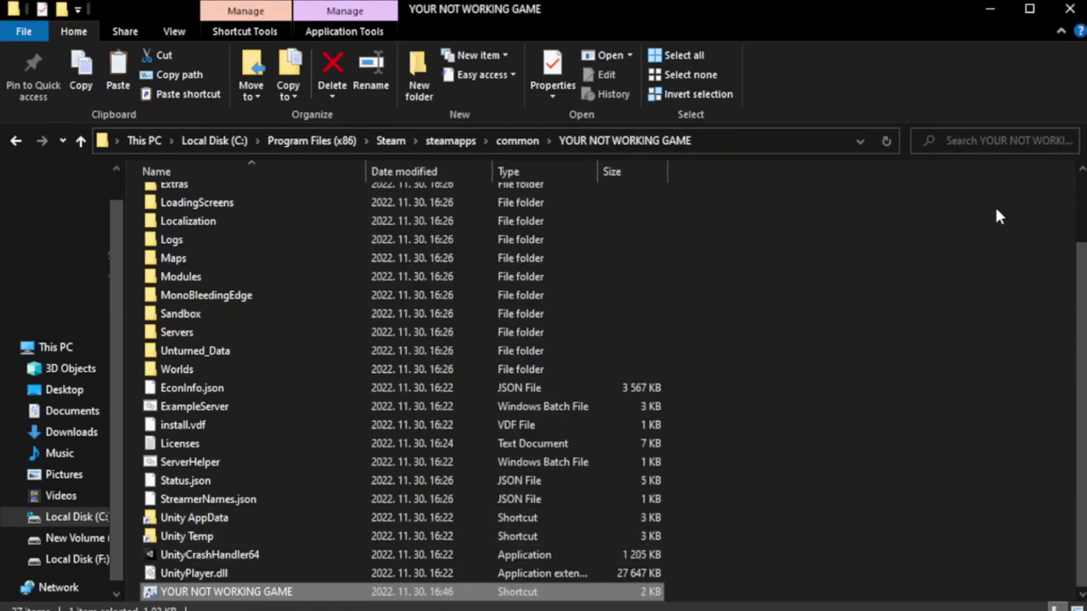
# Close the game's install folder window
pyautogui.click(1069, 10)
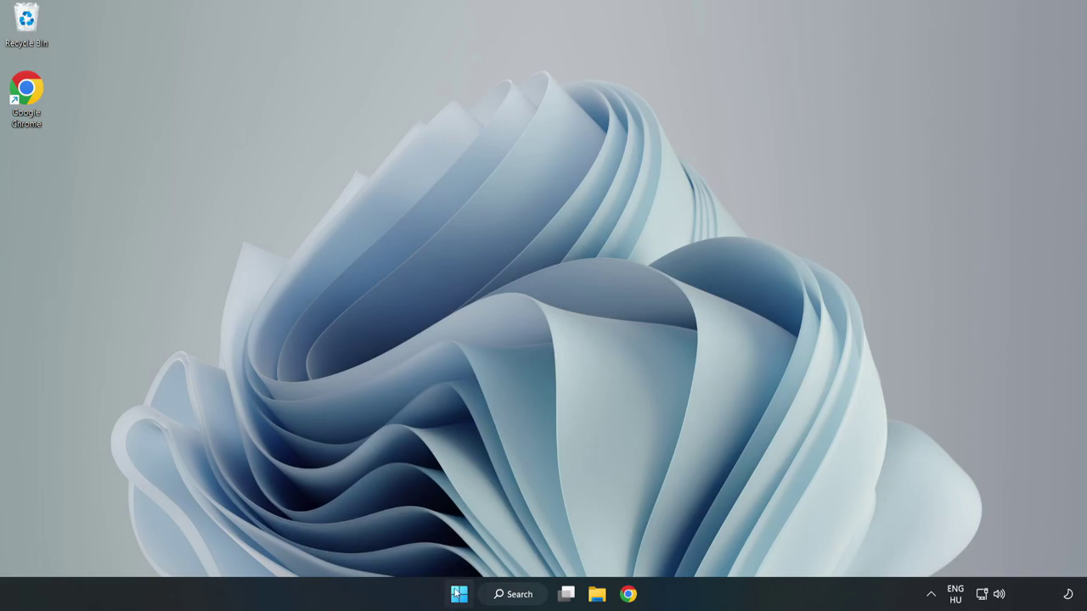
# Open Task Manager from the Start button's context menu and show its Startup apps
pyautogui.rightClick(459, 597)
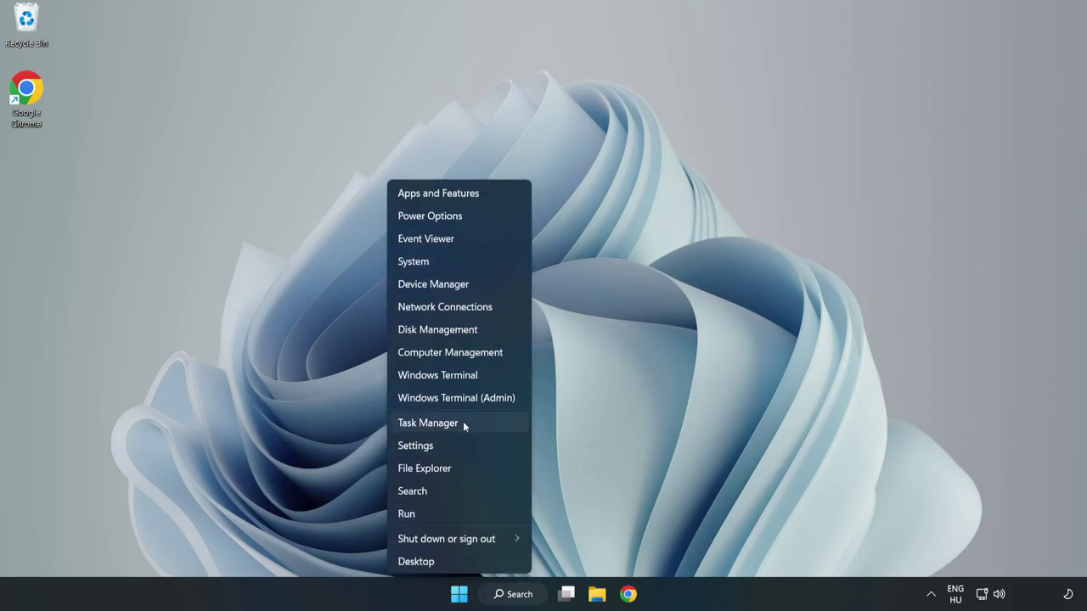
pyautogui.click(429, 423)
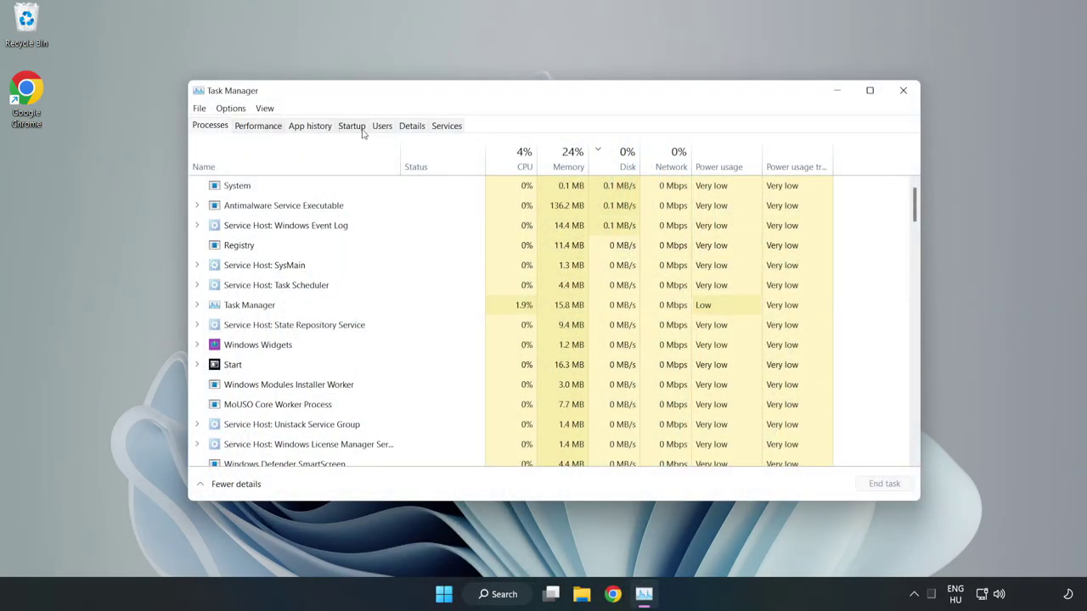
pyautogui.click(352, 127)
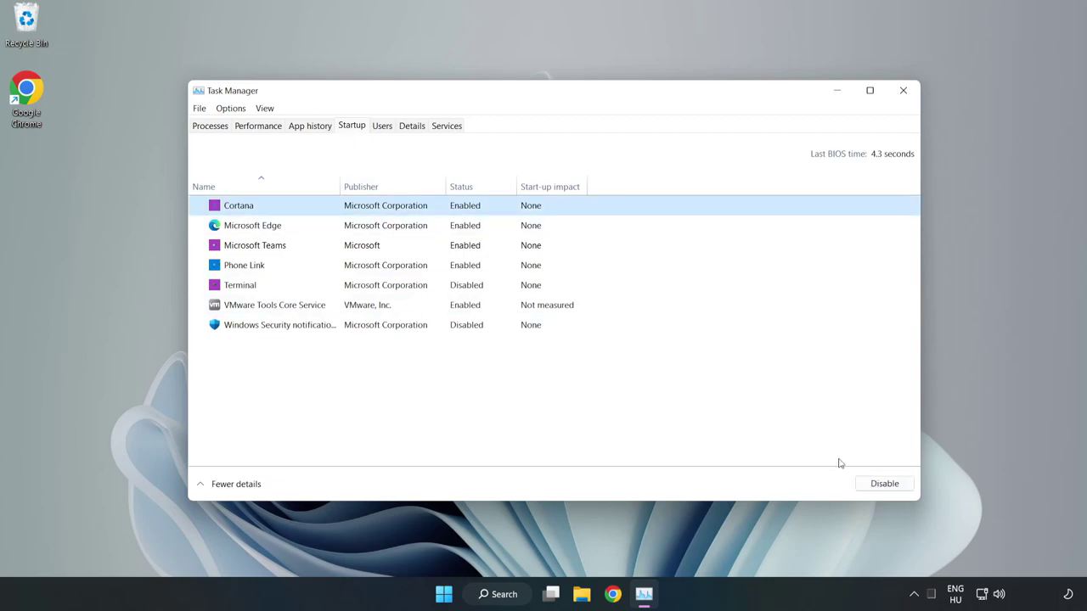
# Disable Cortana, Microsoft Edge, Microsoft Teams and Phone Link as startup apps
pyautogui.click(880, 483)
pyautogui.click(469, 224)
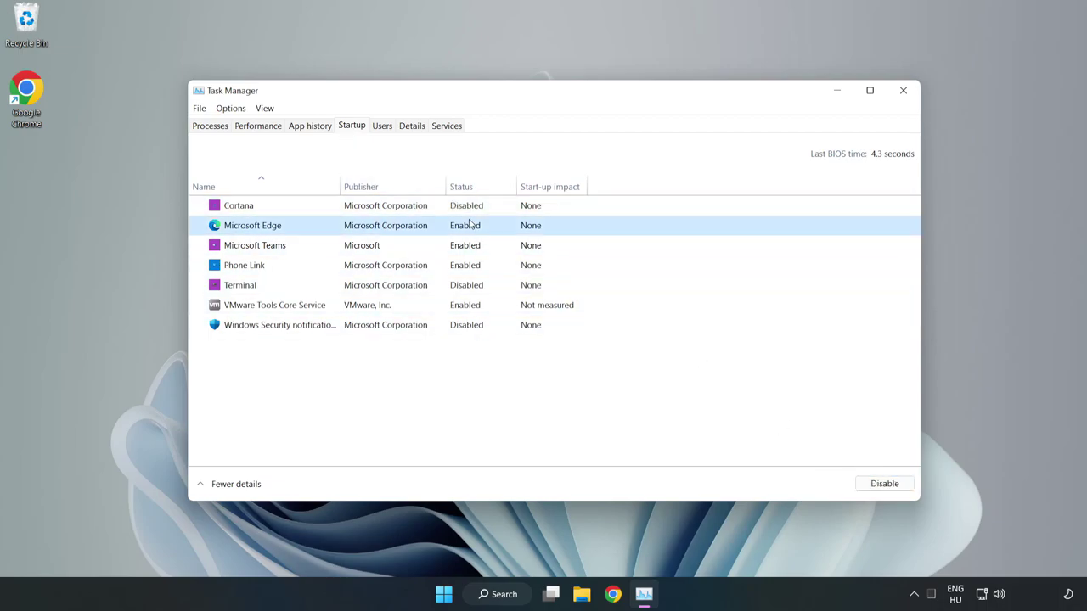
pyautogui.click(884, 483)
pyautogui.click(378, 246)
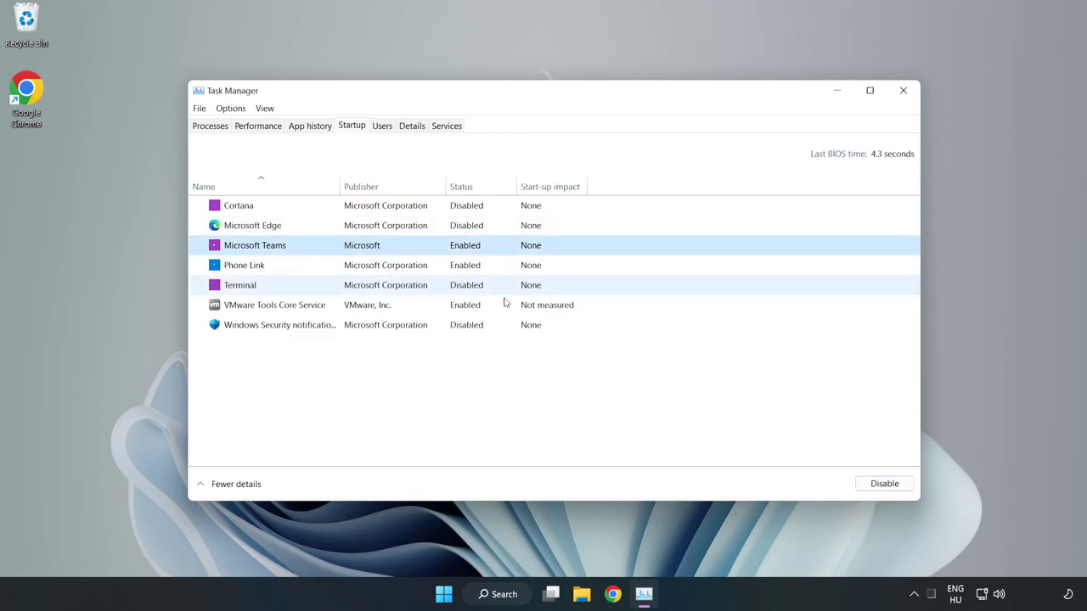
pyautogui.click(880, 485)
pyautogui.click(363, 268)
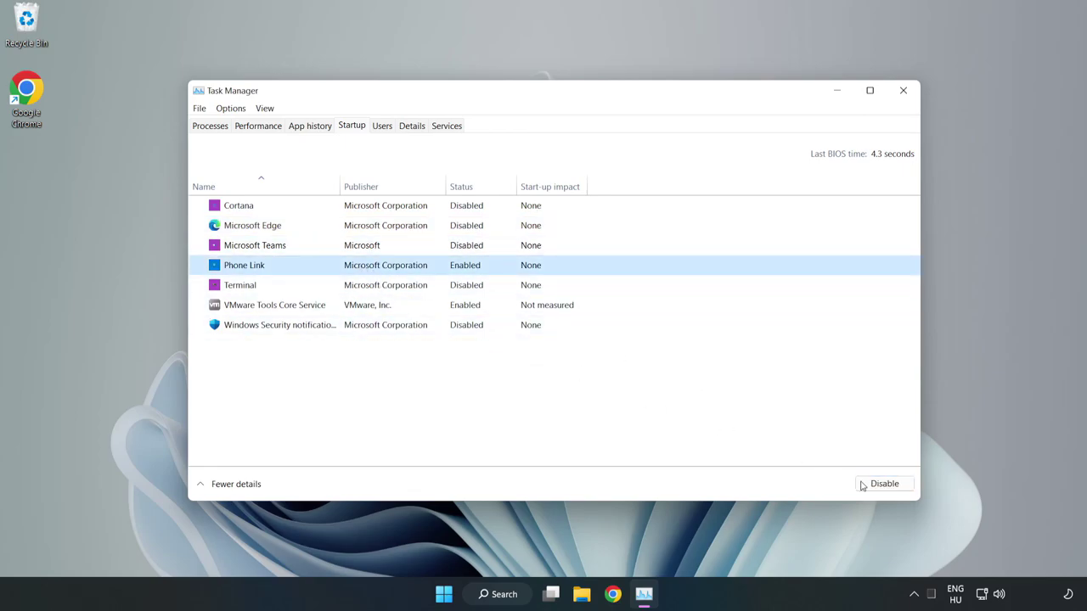
pyautogui.click(905, 490)
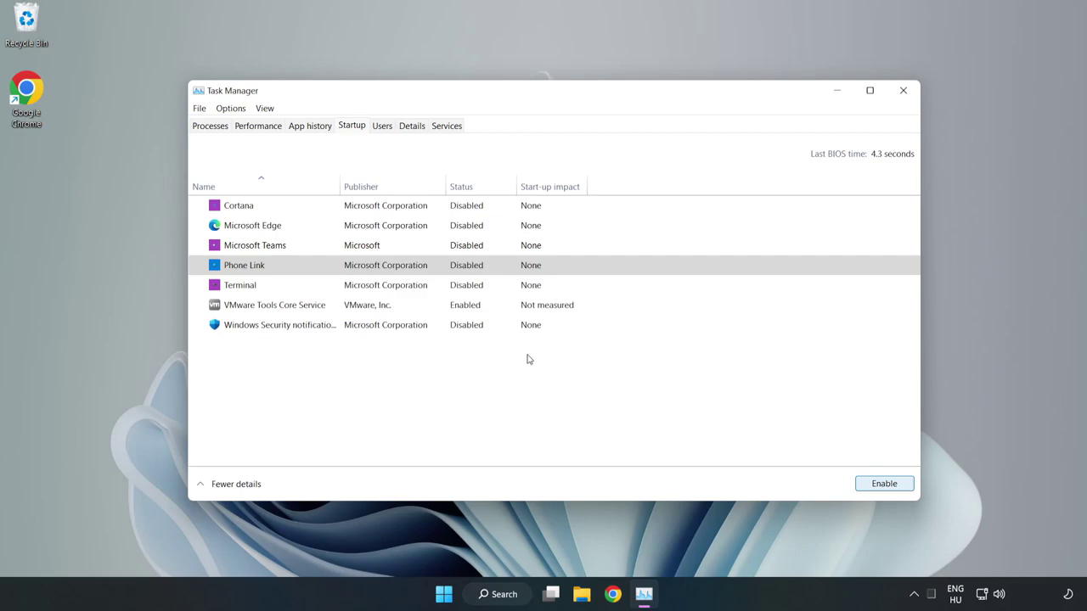
# Close Task Manager and launch Command Prompt as administrator from a 'cmd' search
pyautogui.click(903, 91)
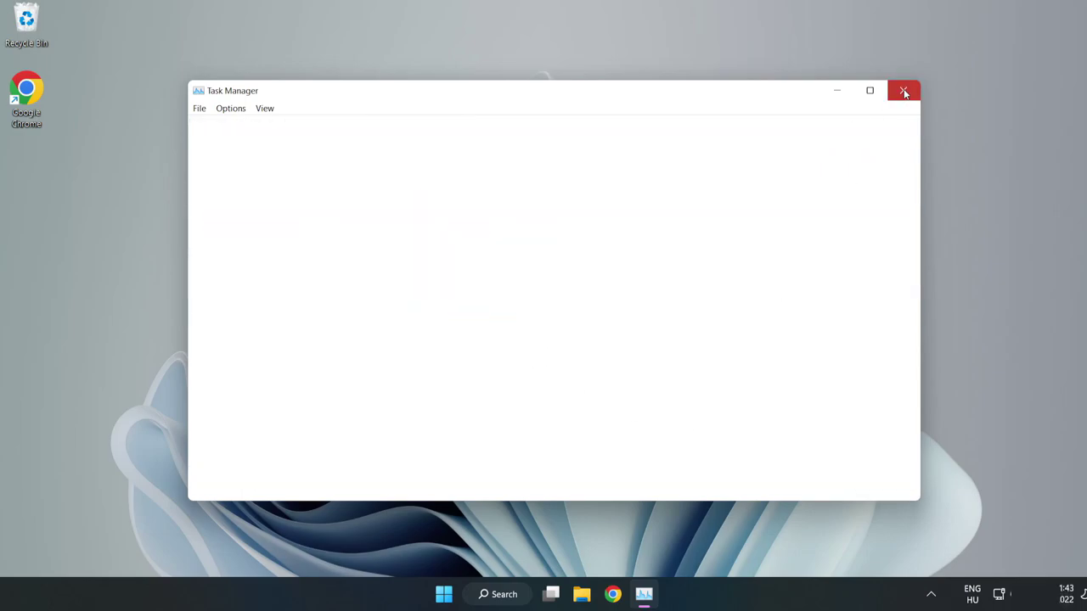
pyautogui.click(520, 594)
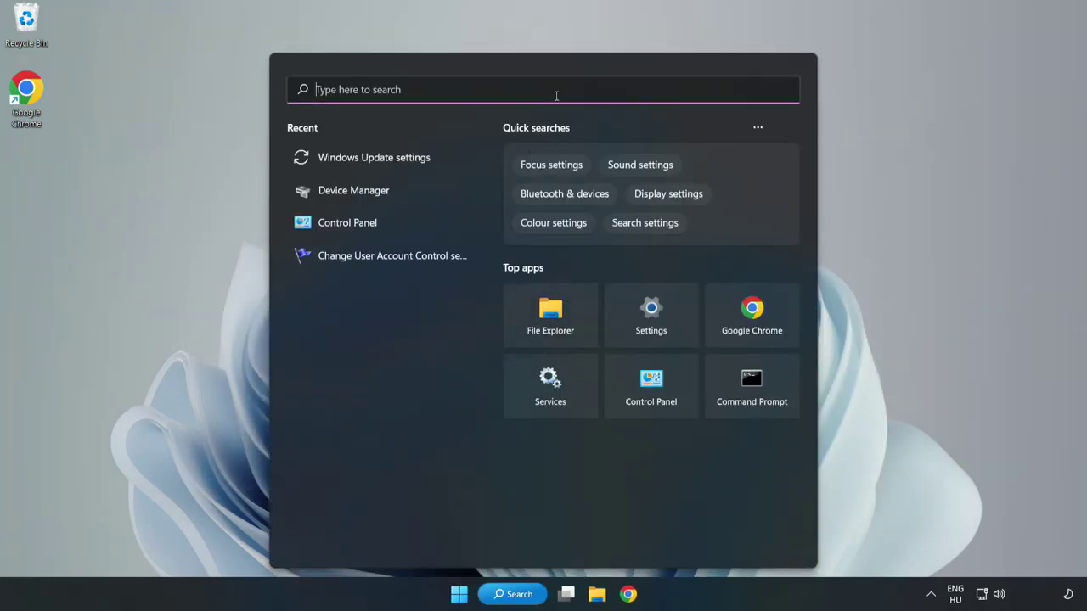
pyautogui.write('cmd')
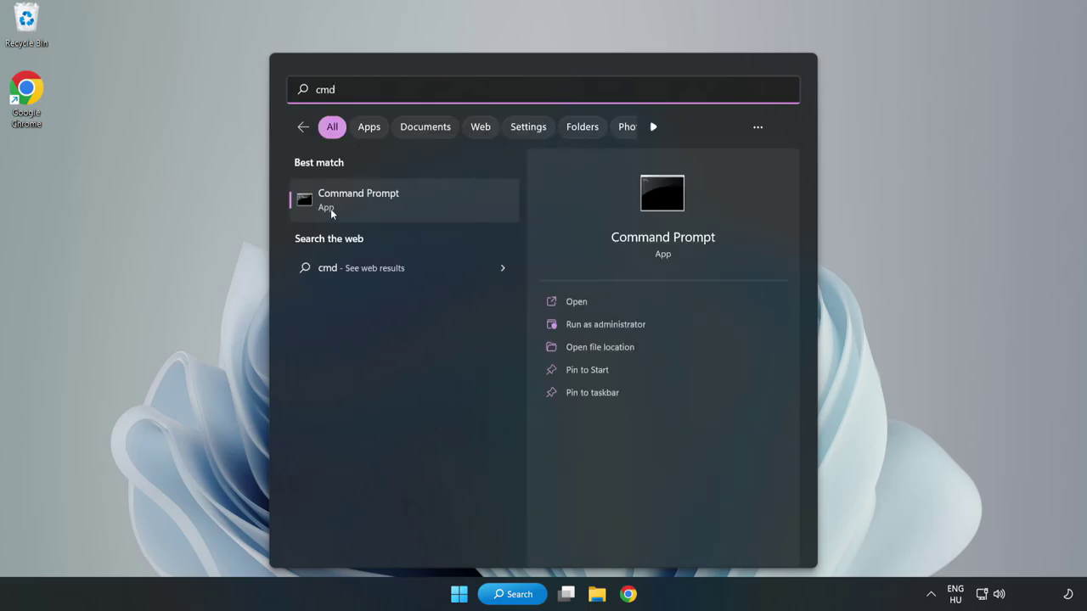
pyautogui.rightClick(425, 199)
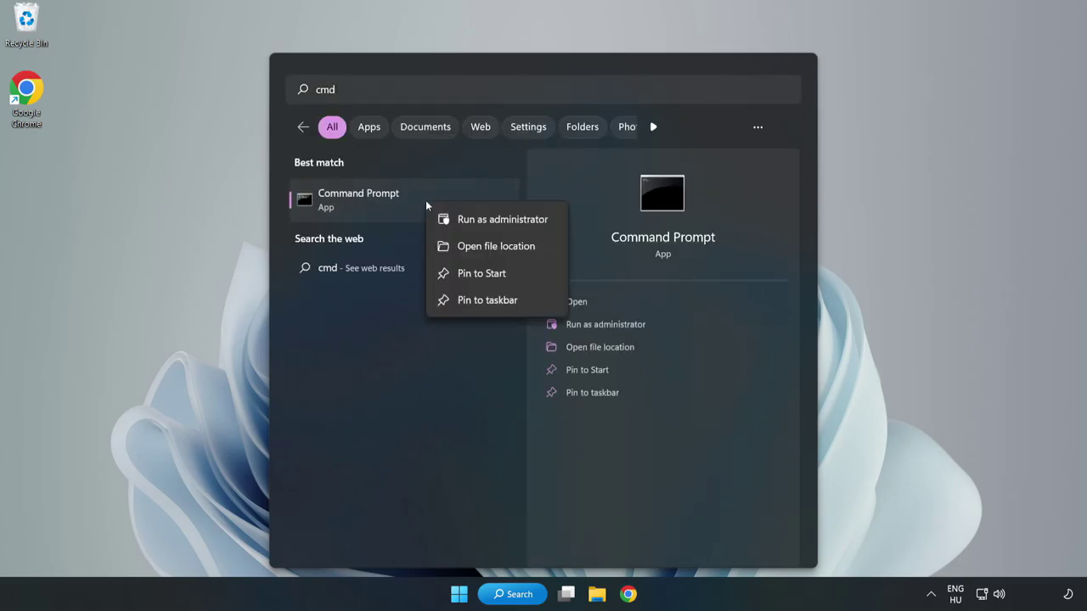
pyautogui.click(470, 221)
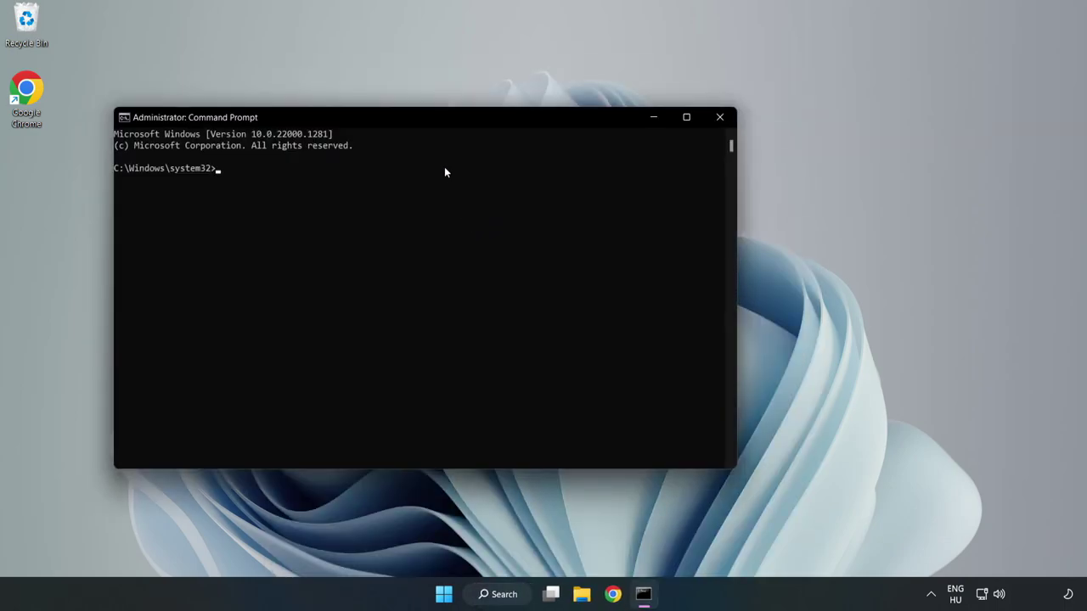
# Run sfc /scannow in the elevated Command Prompt, then close it once no violations are found
pyautogui.moveTo(432, 125); pyautogui.dragTo(552, 127)
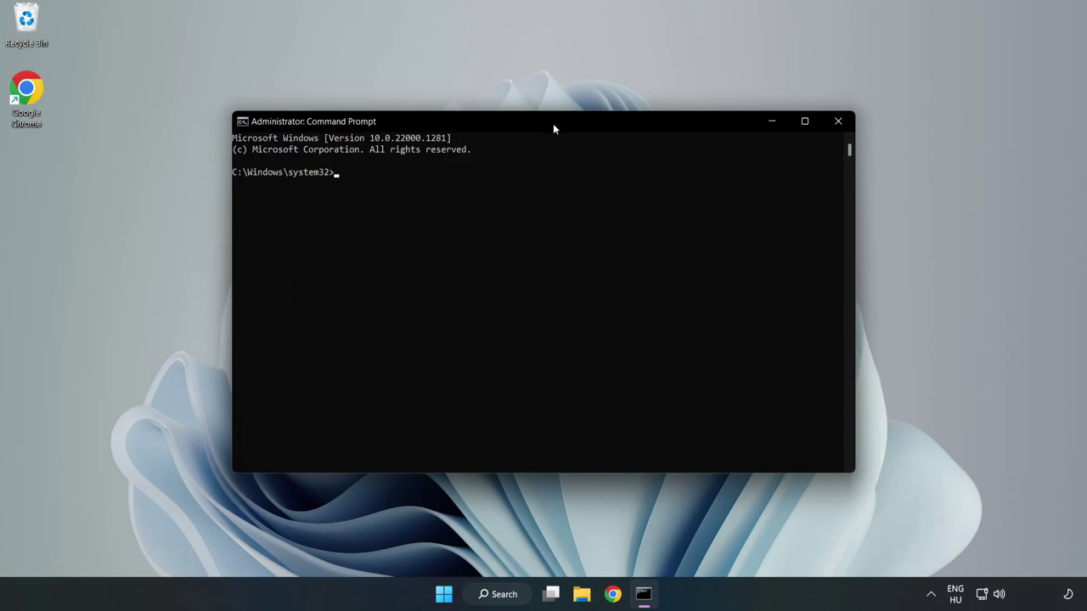
pyautogui.write('s')
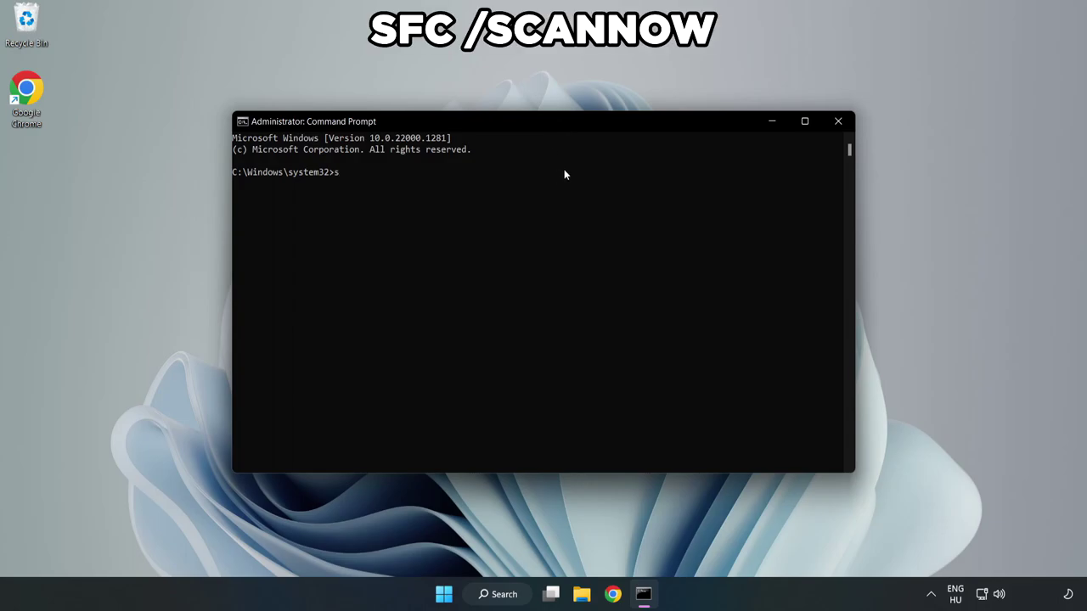
pyautogui.write('fc /scannow')
pyautogui.press('Return')
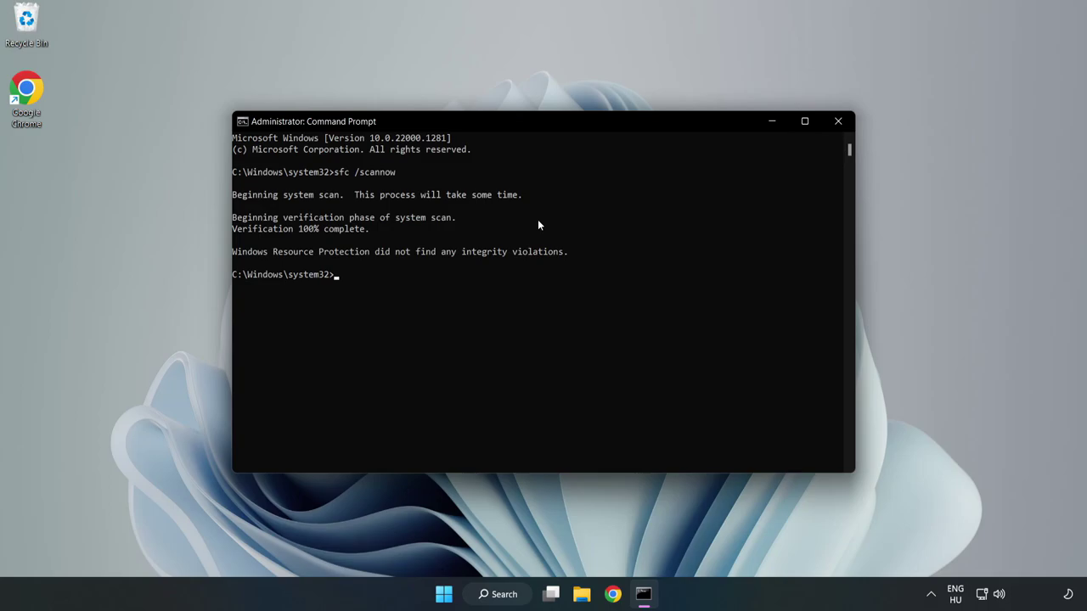
pyautogui.click(837, 124)
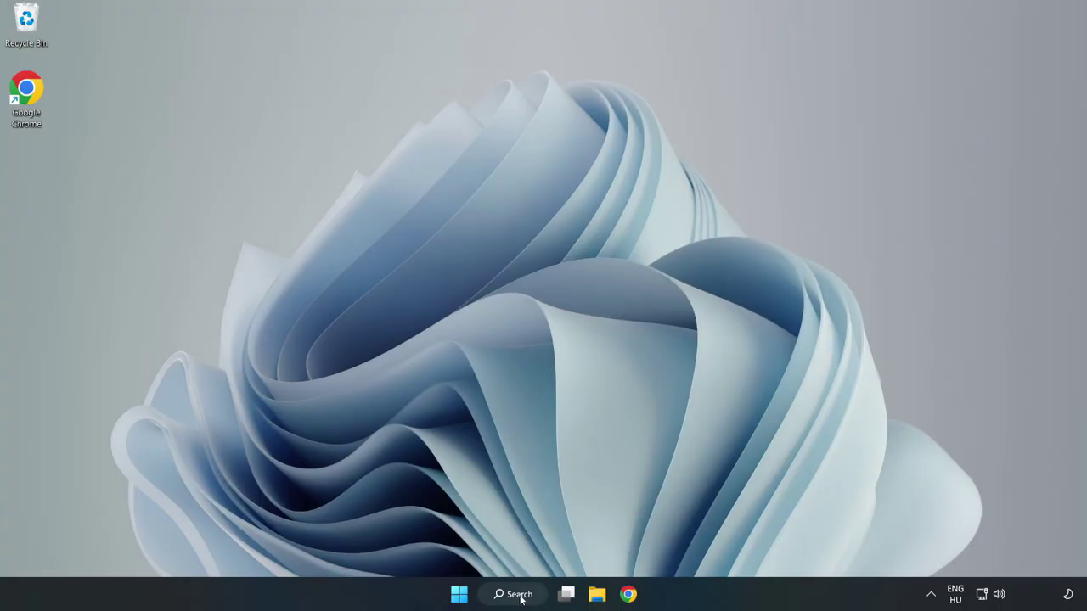
# Search for 'security' and open the Windows Security app
pyautogui.click(514, 598)
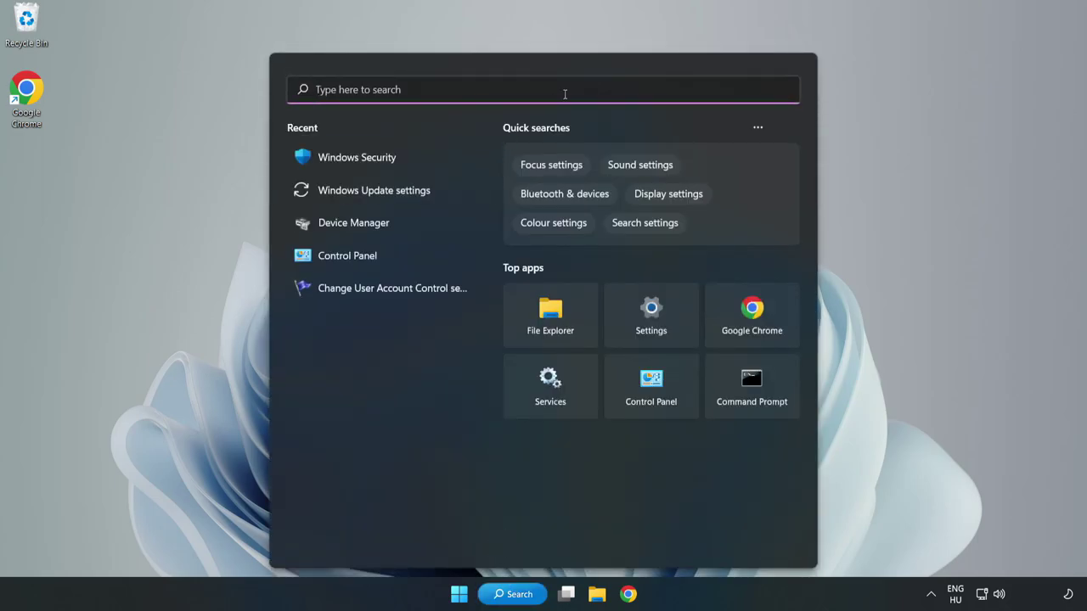
pyautogui.write('security')
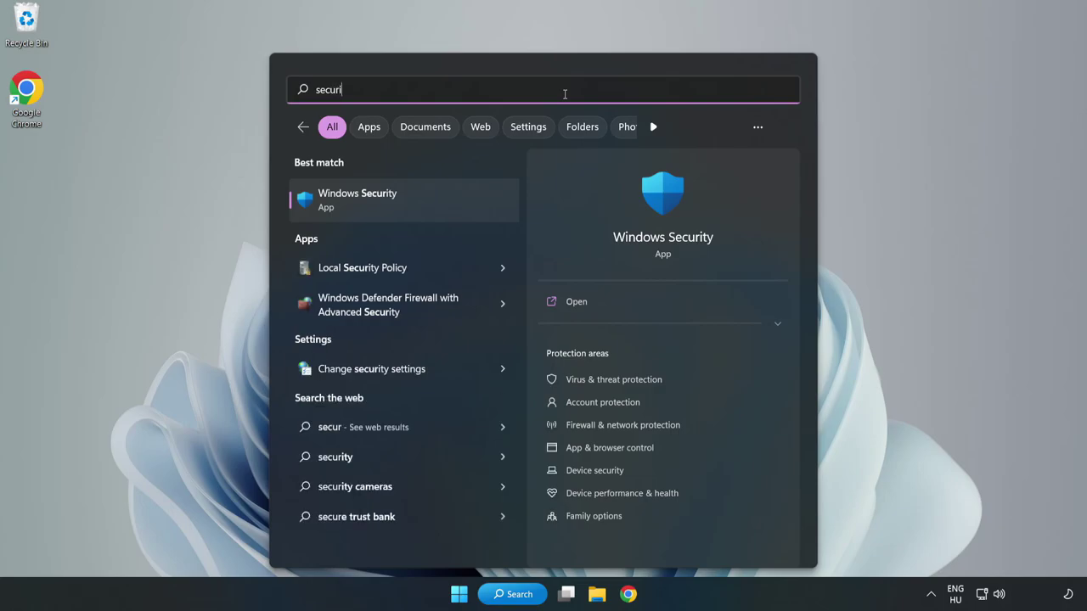
pyautogui.click(393, 208)
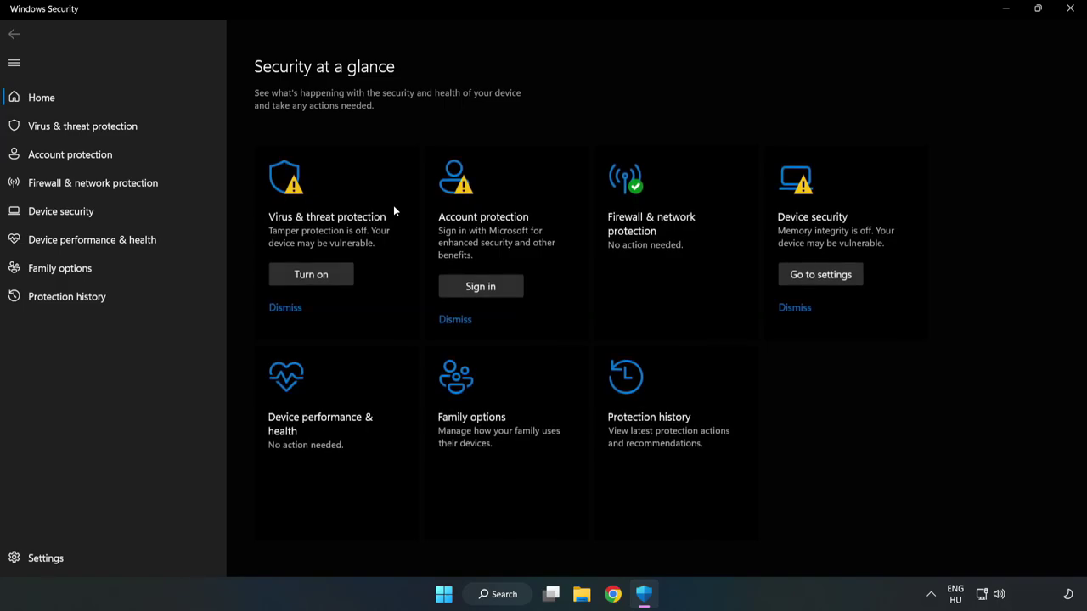
# Go through Virus & threat protection settings to the Add or remove exclusions page
pyautogui.click(70, 129)
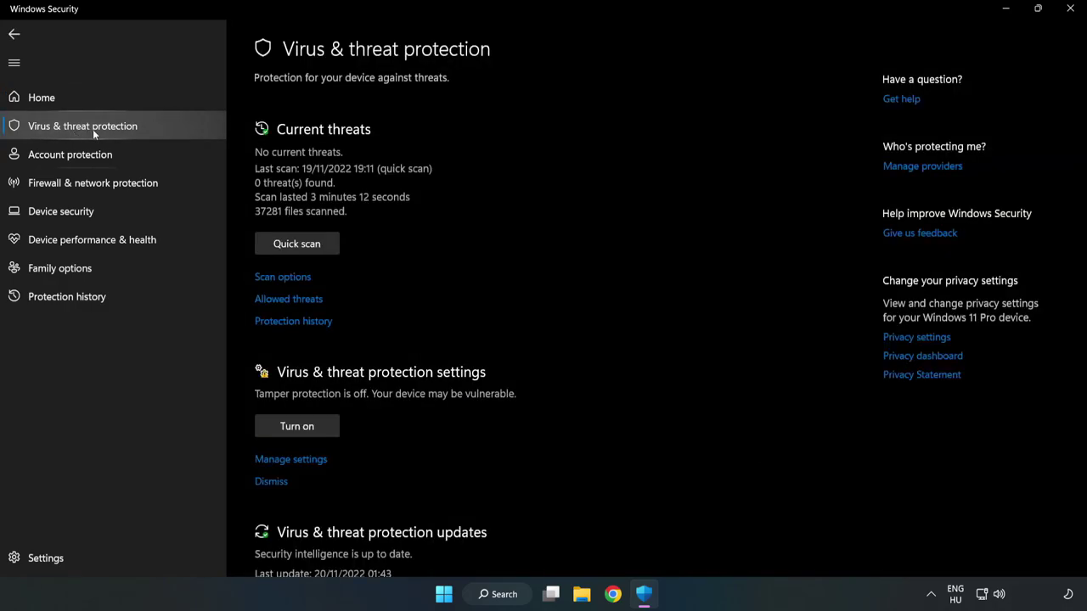
pyautogui.scroll(-3, 567, 223)
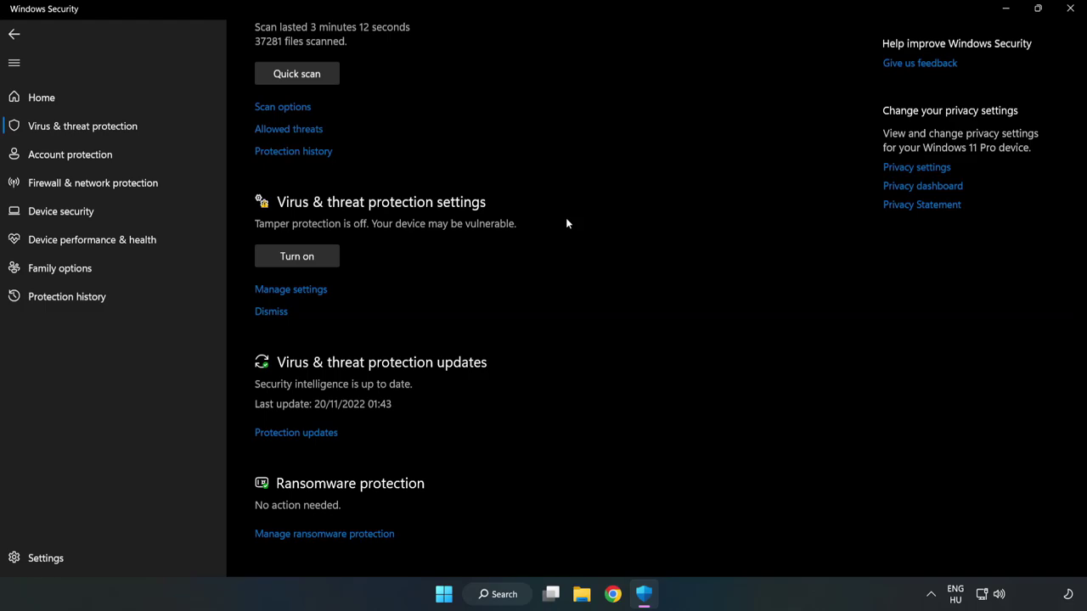
pyautogui.click(293, 290)
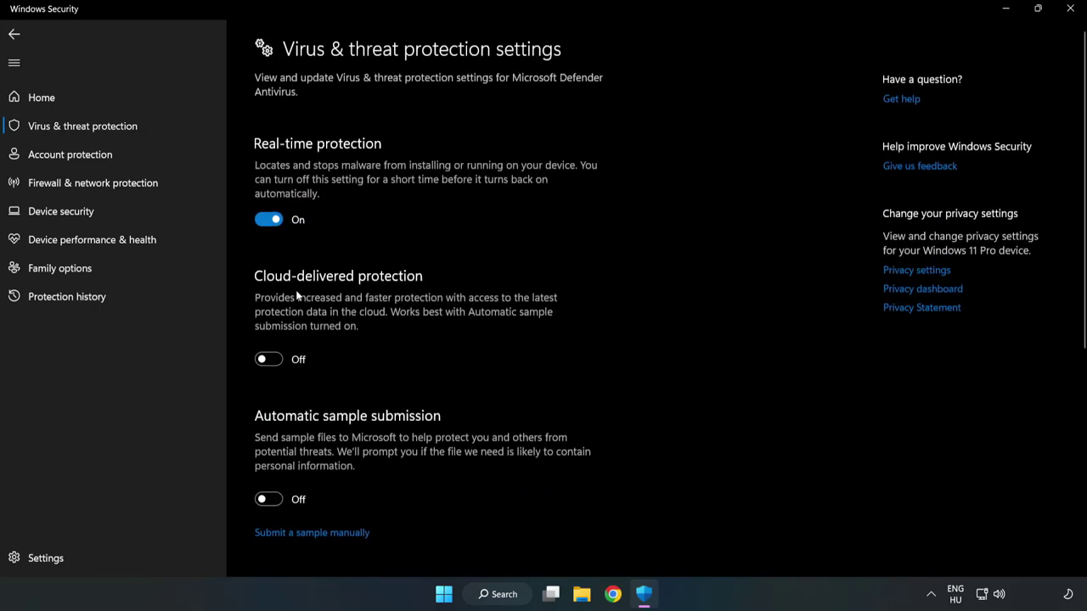
pyautogui.scroll(-5, 691, 289)
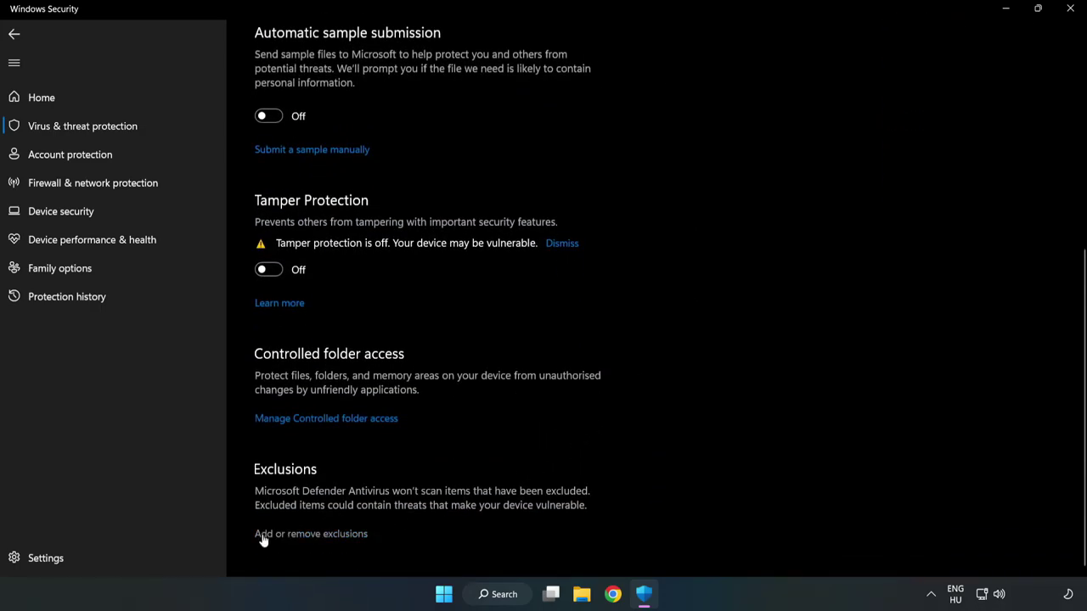
pyautogui.click(319, 534)
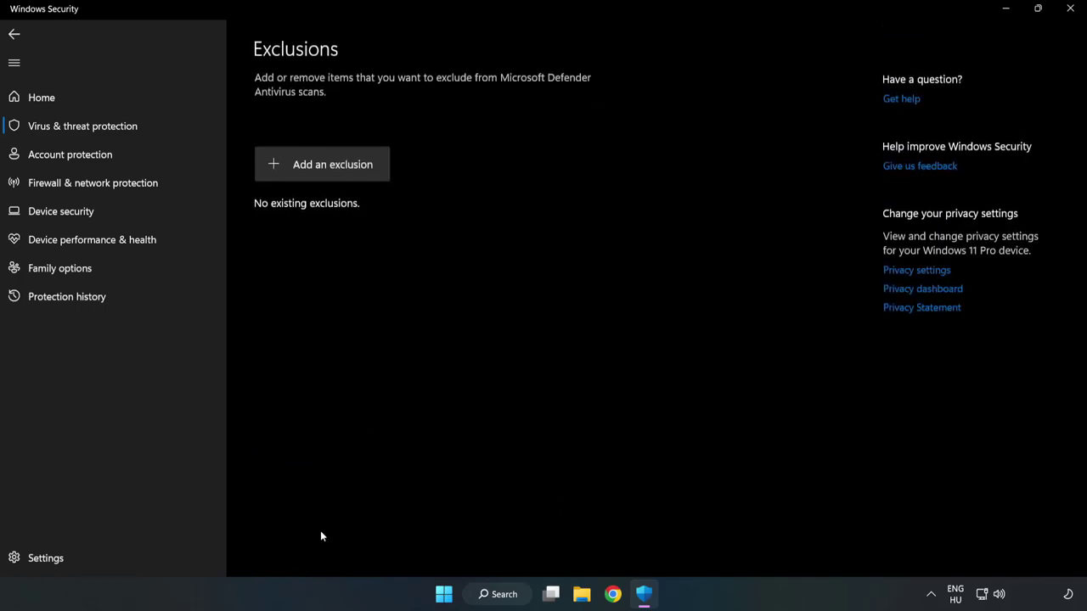
# Exclude the NOT WORKING APP shortcut (chrome.exe) from Program Files (x86) as a file, then close Windows Security
pyautogui.click(333, 172)
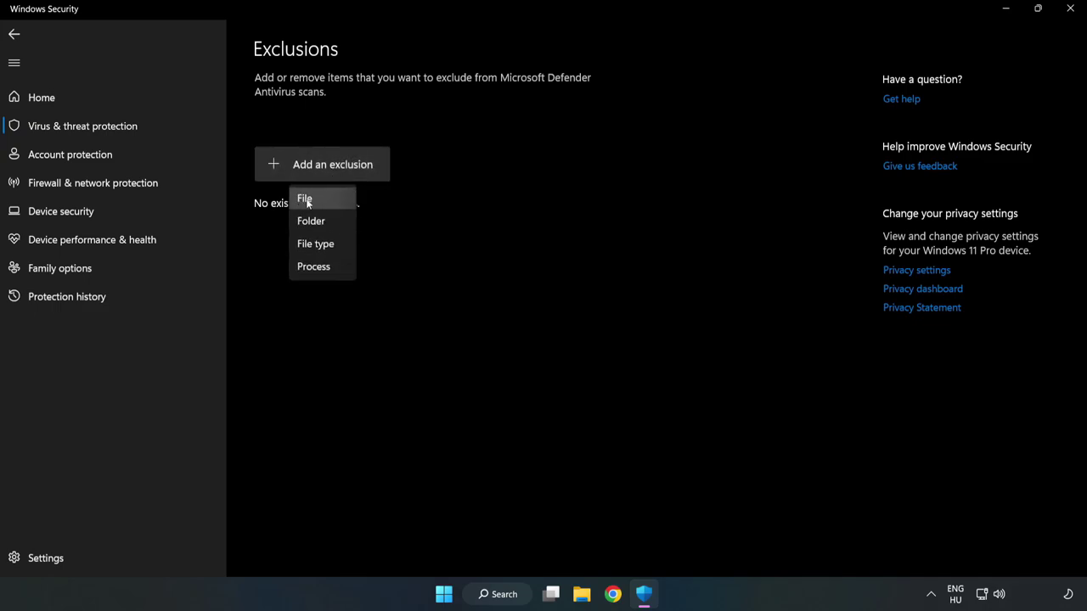
pyautogui.click(309, 200)
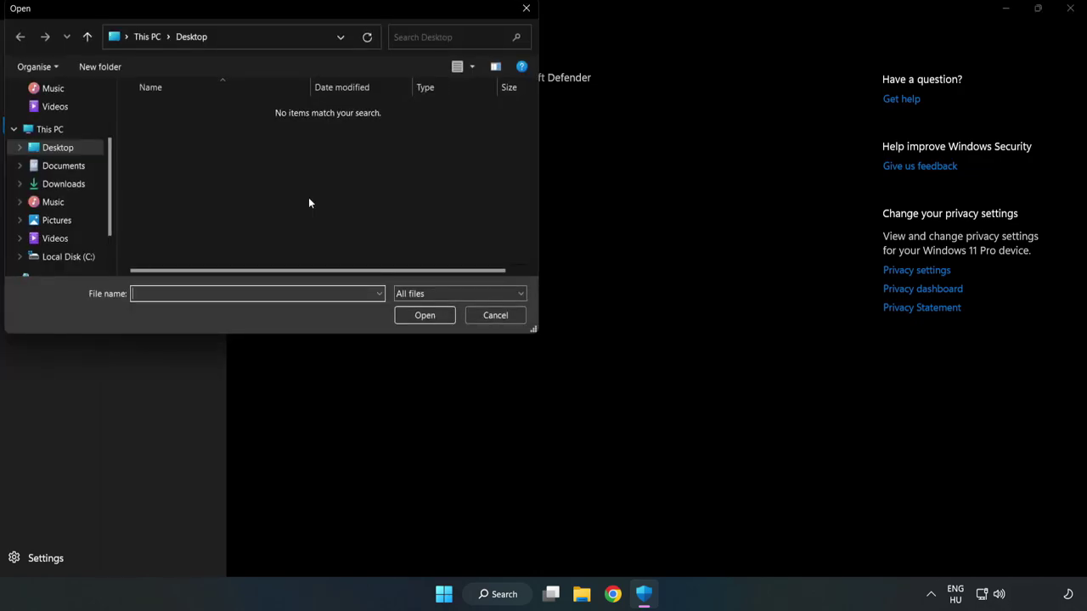
pyautogui.moveTo(291, 20); pyautogui.dragTo(500, 119)
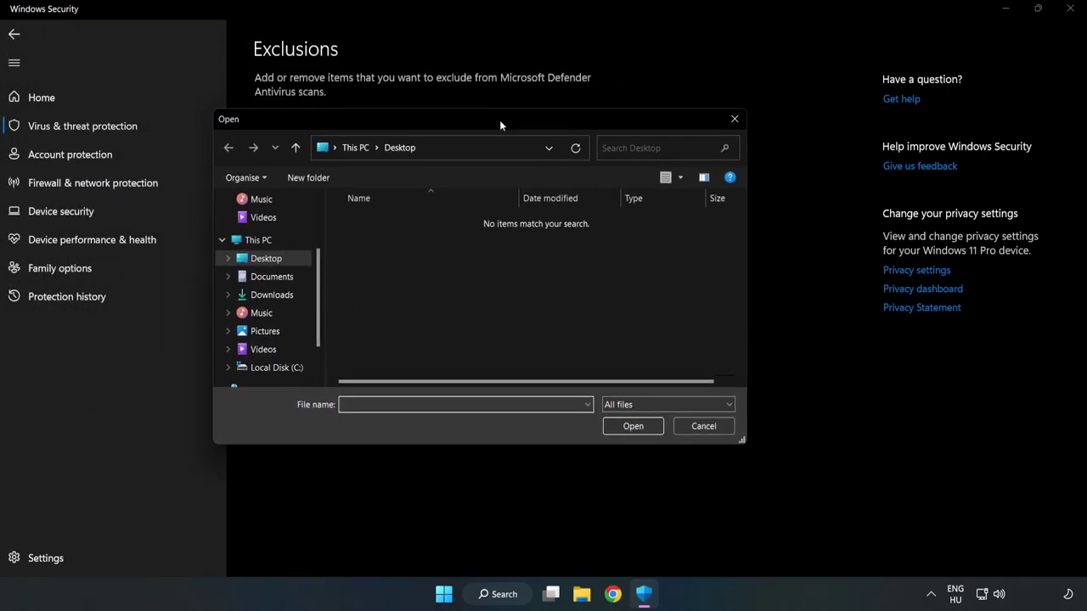
pyautogui.click(276, 367)
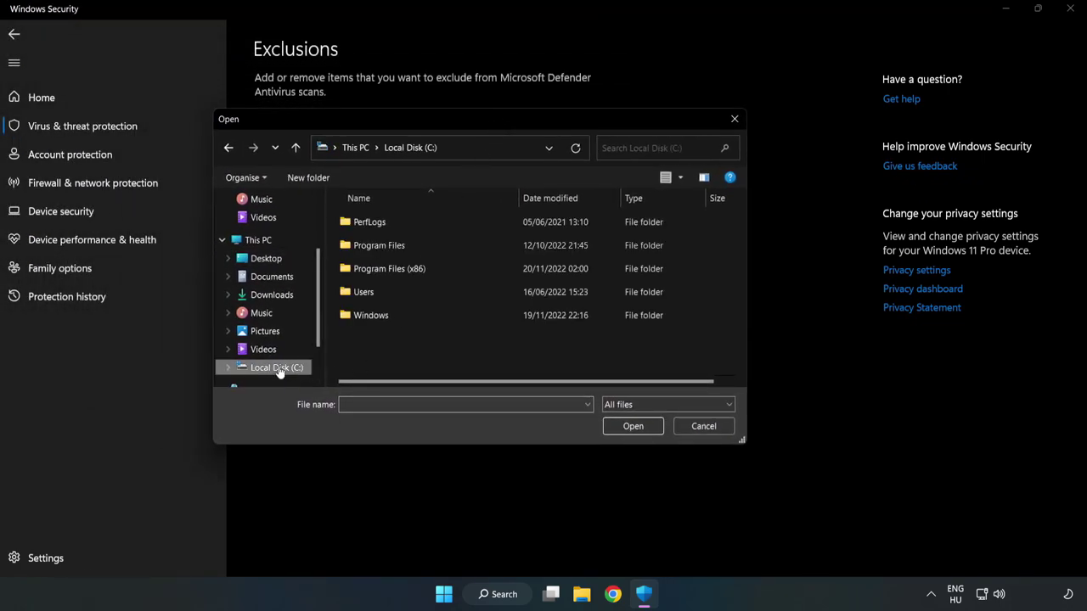
pyautogui.doubleClick(427, 269)
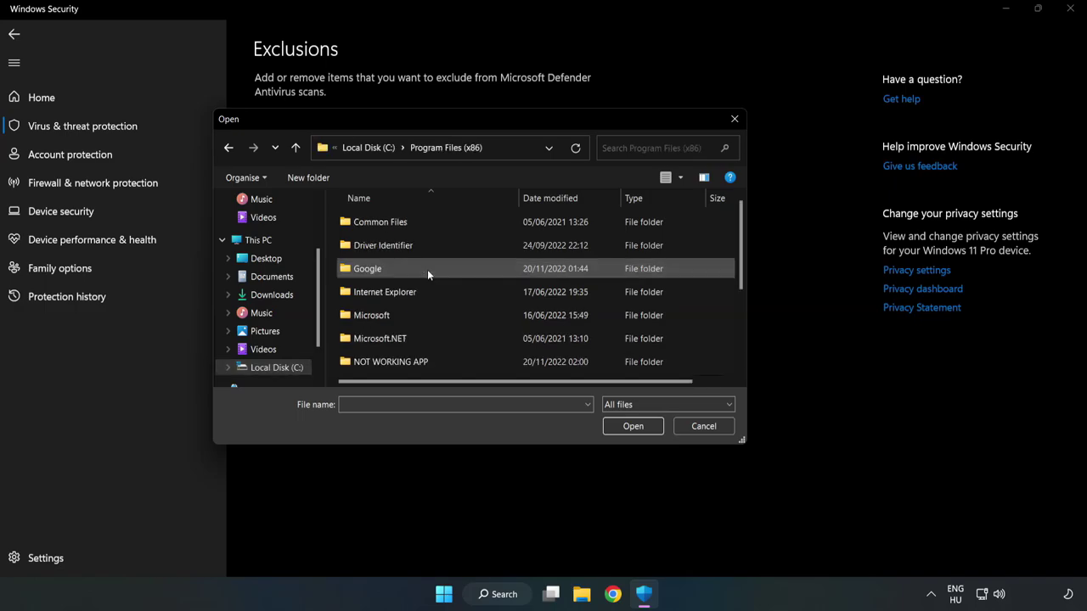
pyautogui.doubleClick(428, 361)
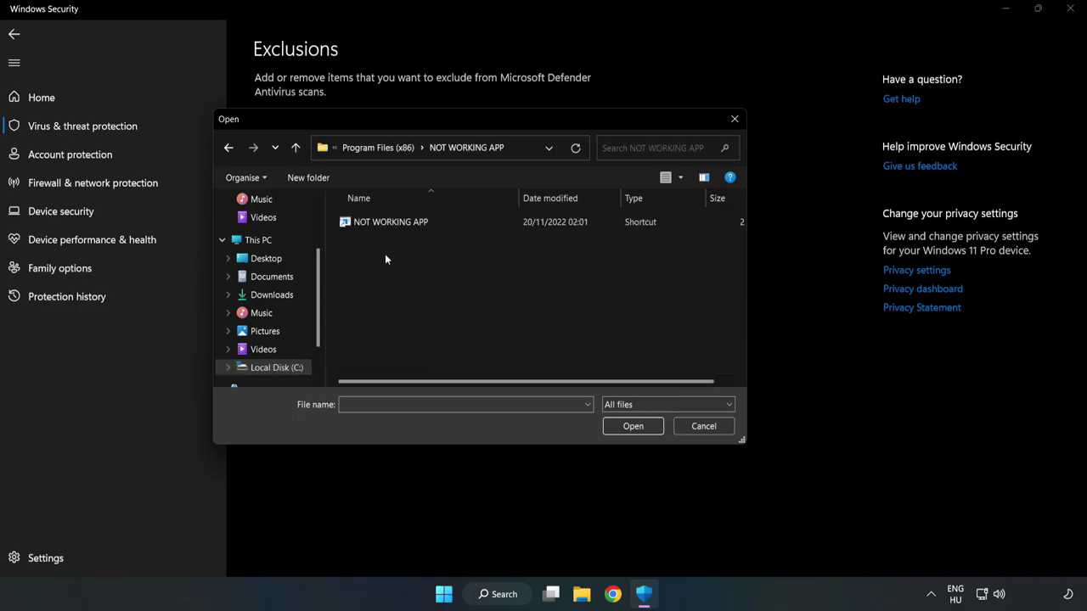
pyautogui.click(383, 222)
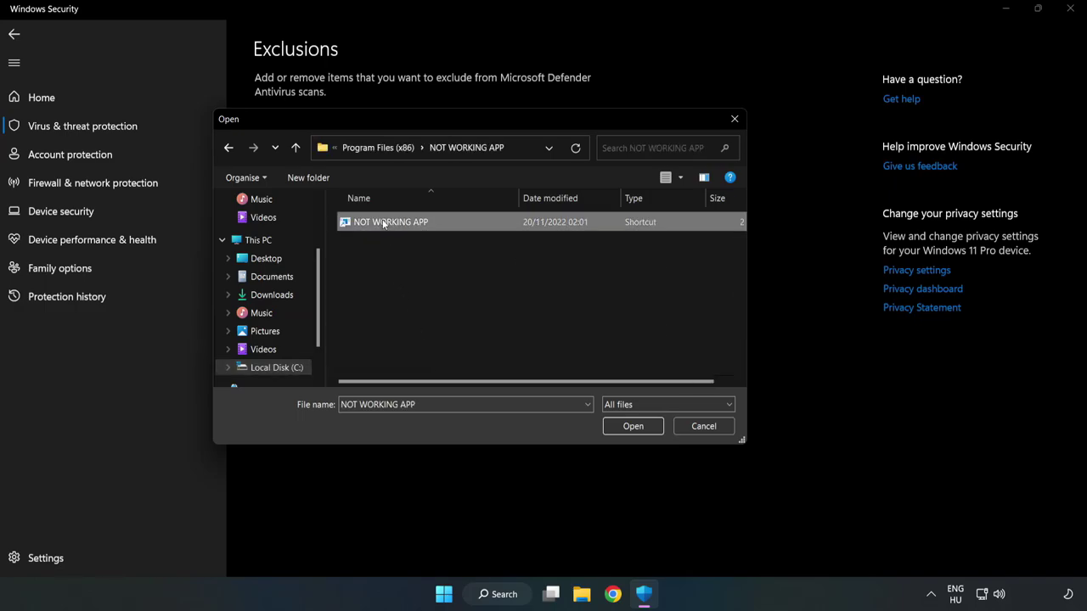
pyautogui.click(633, 426)
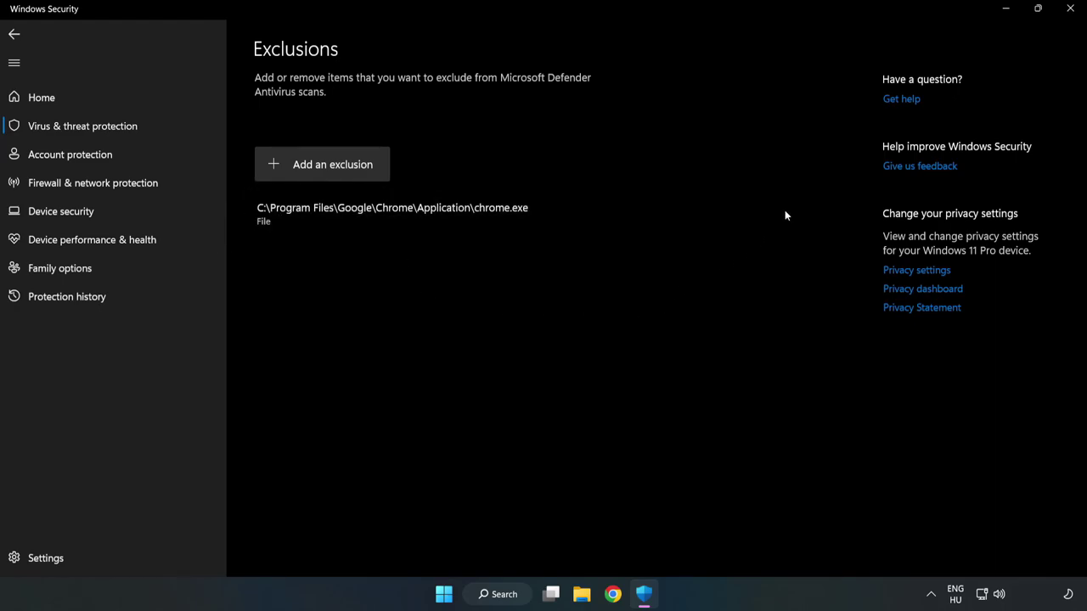
pyautogui.click(1069, 12)
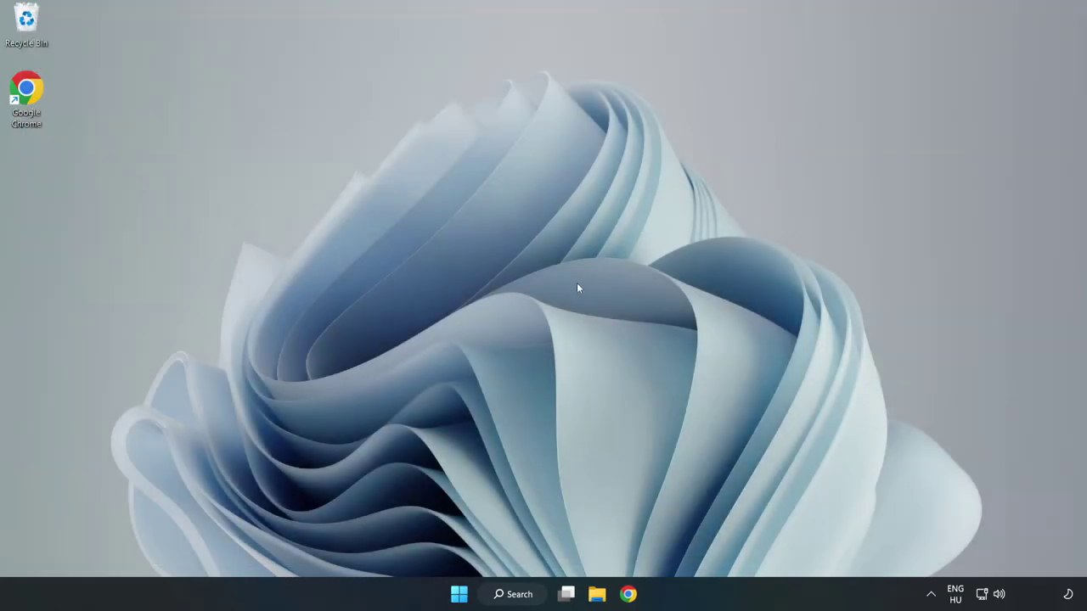